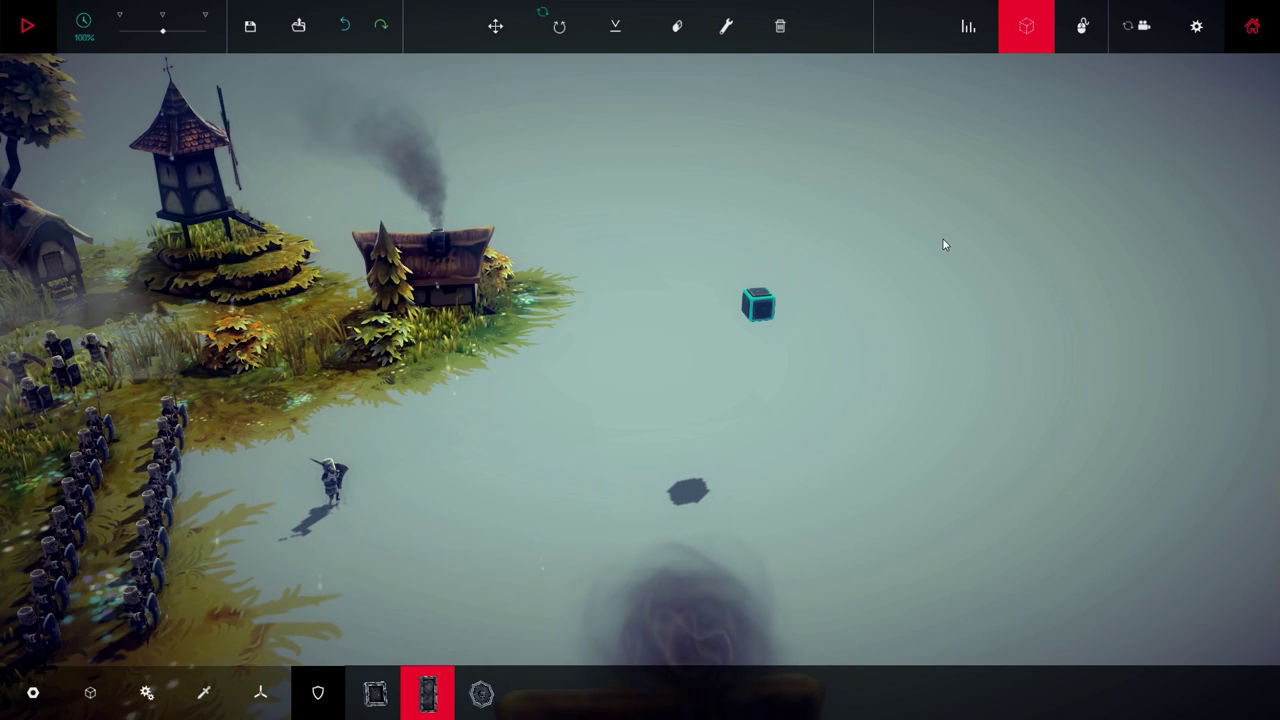
Select Wooden Block and build a square wooden frame around the starting block.
{"action": "mouse_move", "coordinate": [943, 239]}
{"action": "left_mouse_down"}
{"action": "mouse_move", "coordinate": [986, 228]}
{"action": "mouse_move", "coordinate": [893, 250]}
{"action": "mouse_move", "coordinate": [990, 210]}
{"action": "mouse_move", "coordinate": [970, 200]}
{"action": "mouse_move", "coordinate": [946, 220]}
{"action": "mouse_move", "coordinate": [1002, 250]}
{"action": "left_mouse_up"}
{"action": "left_click", "coordinate": [90, 692]}
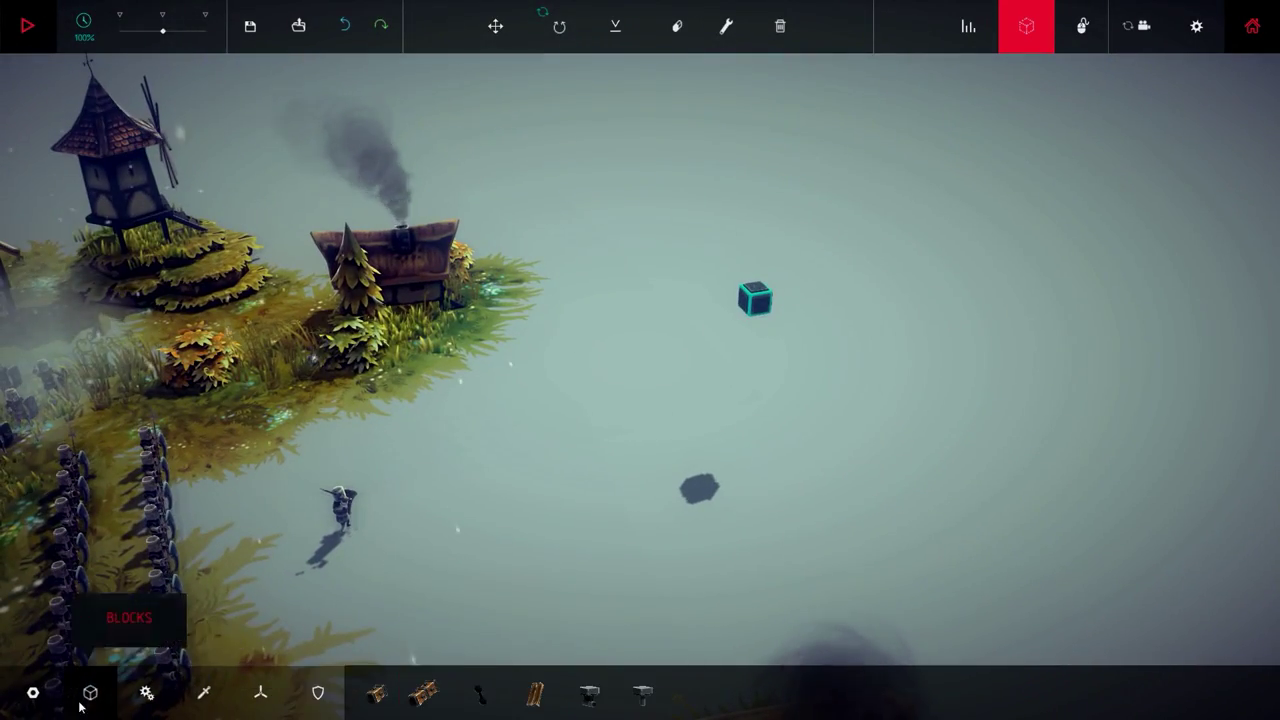
{"action": "left_click", "coordinate": [423, 692]}
{"action": "mouse_move", "coordinate": [885, 374]}
{"action": "left_mouse_down"}
{"action": "mouse_move", "coordinate": [745, 285]}
{"action": "mouse_move", "coordinate": [709, 286]}
{"action": "left_mouse_up"}
{"action": "left_click", "coordinate": [560, 257]}
{"action": "mouse_move", "coordinate": [560, 257]}
{"action": "left_mouse_down"}
{"action": "mouse_move", "coordinate": [443, 229]}
{"action": "mouse_move", "coordinate": [998, 339]}
{"action": "left_mouse_up"}
{"action": "left_click", "coordinate": [620, 262]}
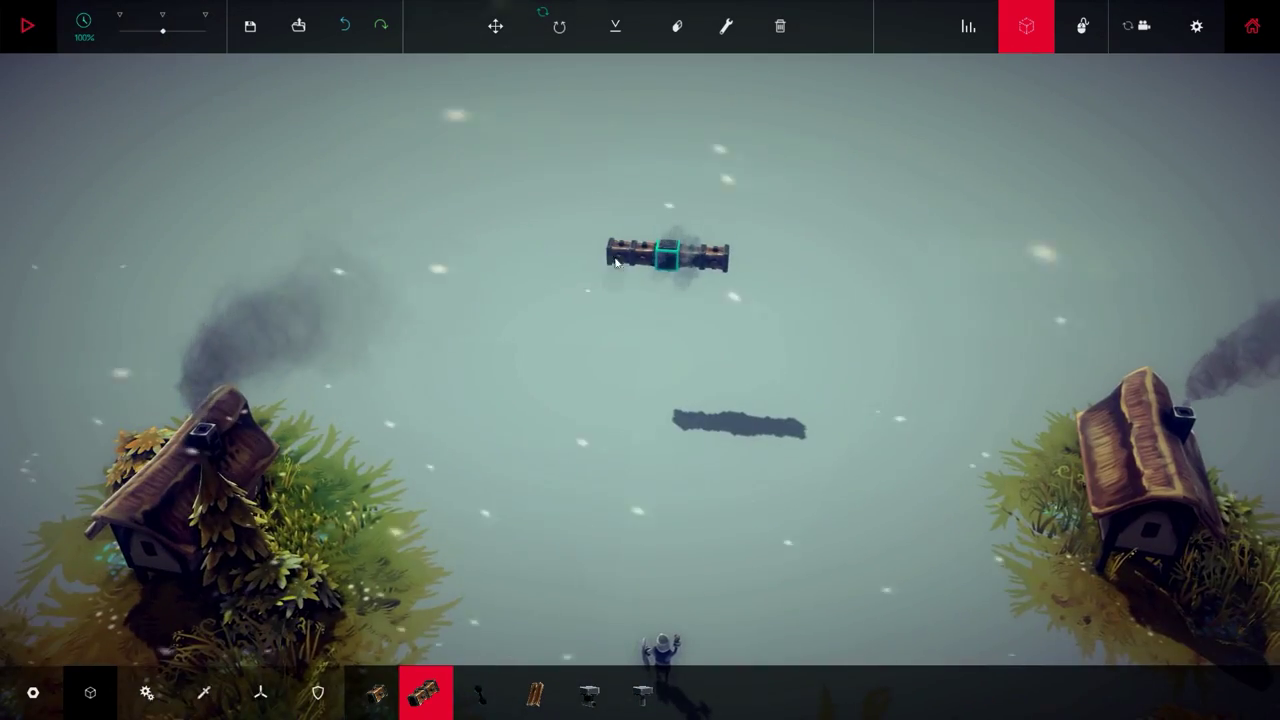
{"action": "left_click", "coordinate": [620, 285]}
{"action": "left_click", "coordinate": [729, 281]}
{"action": "left_click", "coordinate": [729, 300]}
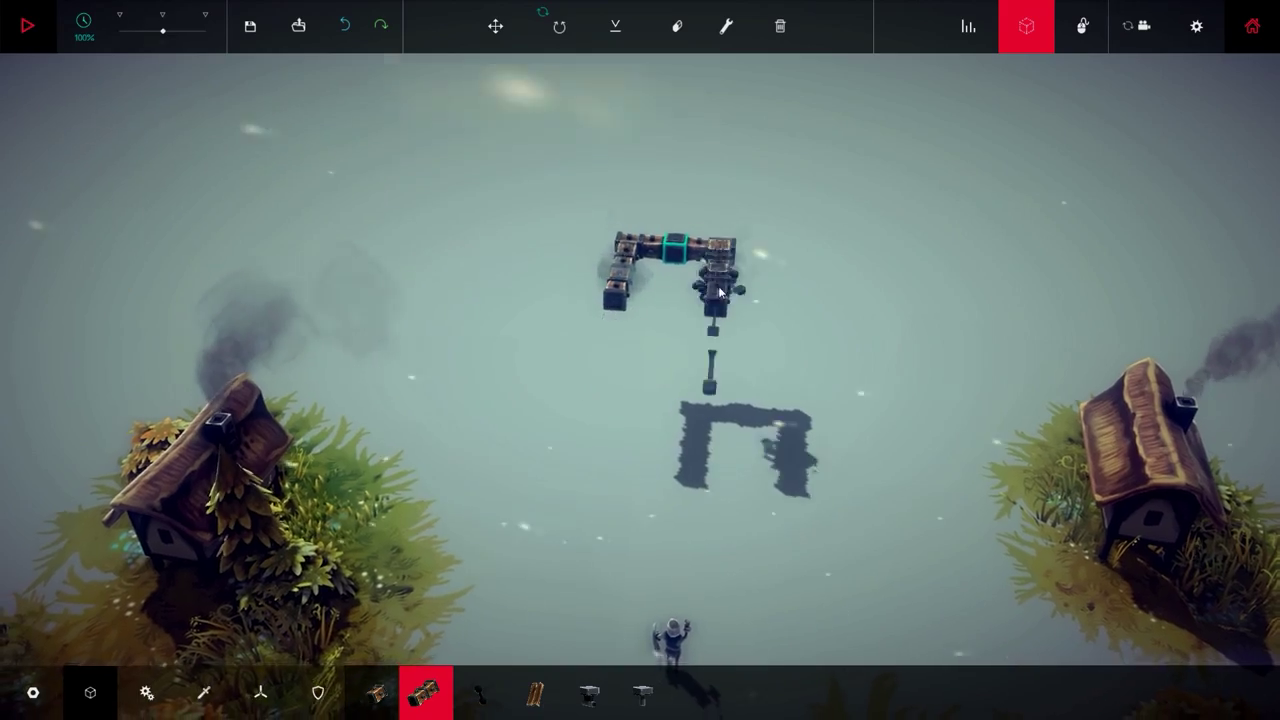
{"action": "mouse_move", "coordinate": [729, 300]}
{"action": "left_mouse_down"}
{"action": "mouse_move", "coordinate": [594, 295]}
{"action": "mouse_move", "coordinate": [590, 360]}
{"action": "mouse_move", "coordinate": [509, 393]}
{"action": "left_mouse_up"}
{"action": "left_click", "coordinate": [632, 332]}
Lengthen the frame's sides and close its ends, leaving a centre crossbar with two openings.
{"action": "left_click", "coordinate": [509, 393]}
{"action": "left_click", "coordinate": [485, 415]}
{"action": "left_click", "coordinate": [600, 415]}
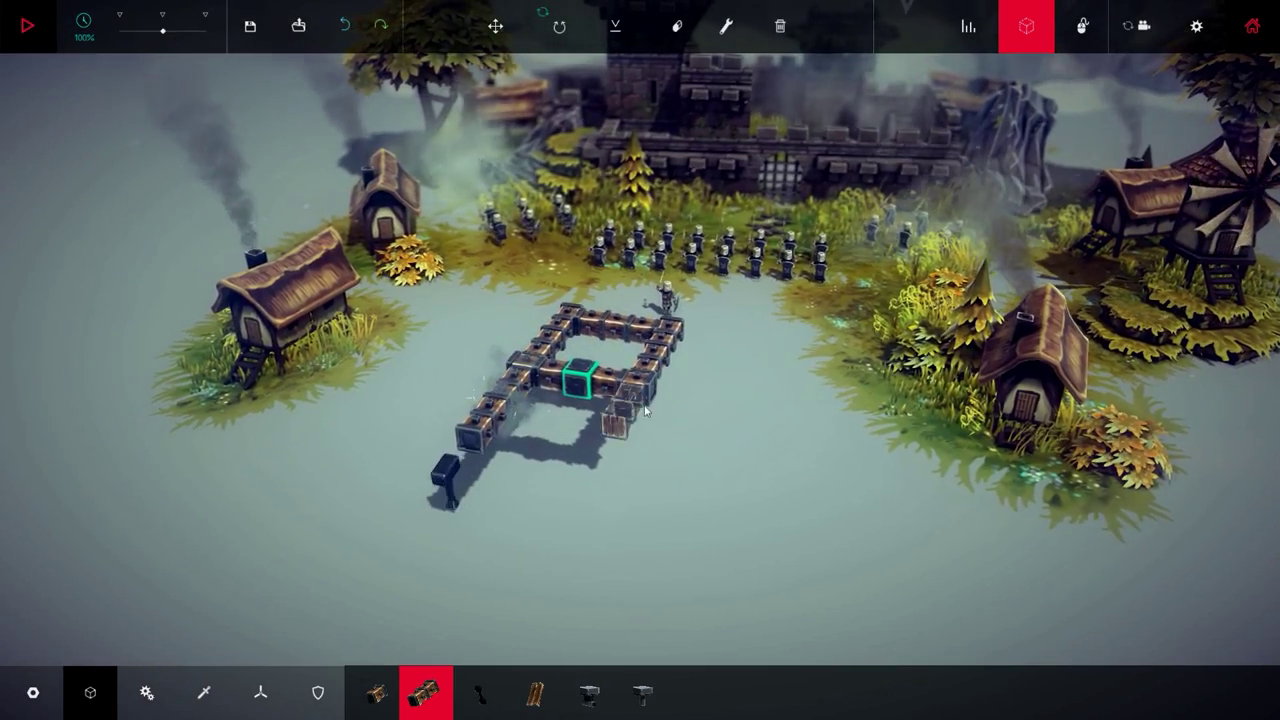
{"action": "left_click", "coordinate": [615, 428]}
{"action": "left_click_drag", "start_coordinate": [615, 428], "coordinate": [500, 420]}
{"action": "left_click", "coordinate": [500, 337]}
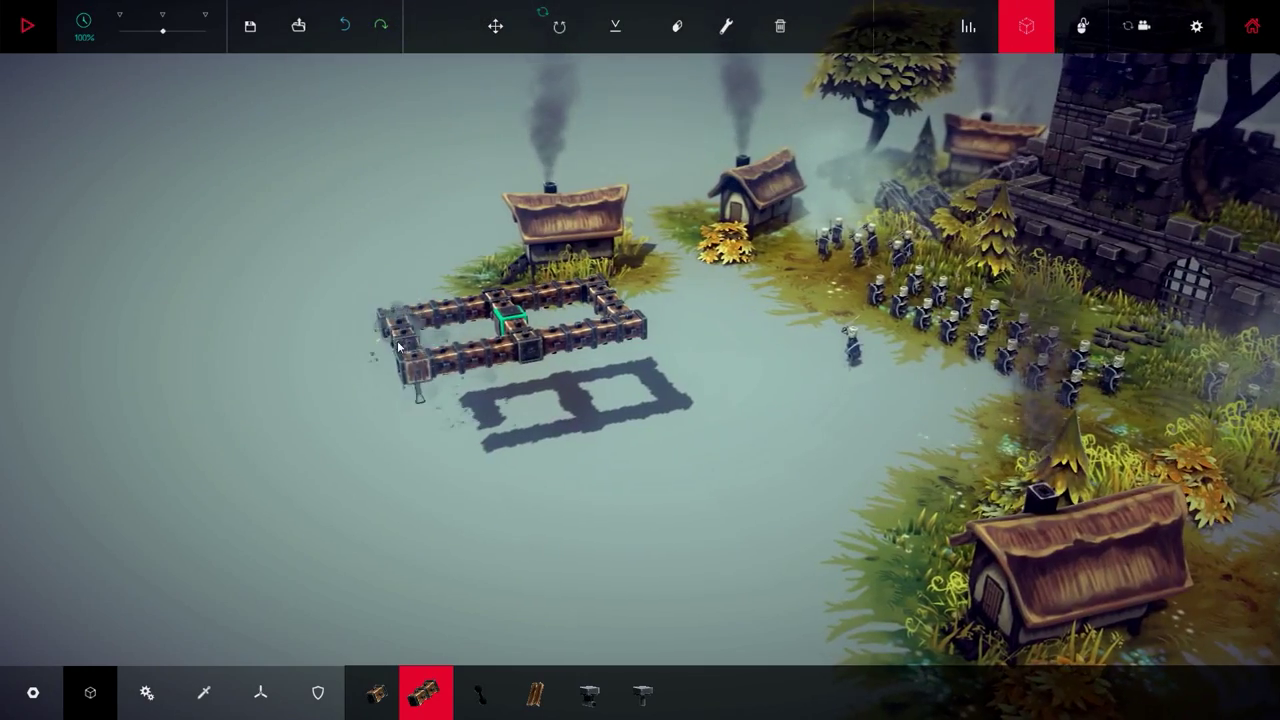
{"action": "mouse_move", "coordinate": [500, 337]}
{"action": "left_mouse_down"}
{"action": "mouse_move", "coordinate": [650, 325]}
{"action": "mouse_move", "coordinate": [729, 286]}
{"action": "left_mouse_up"}
{"action": "scroll", "coordinate": [743, 280], "scroll_direction": "up", "scroll_amount": 10}
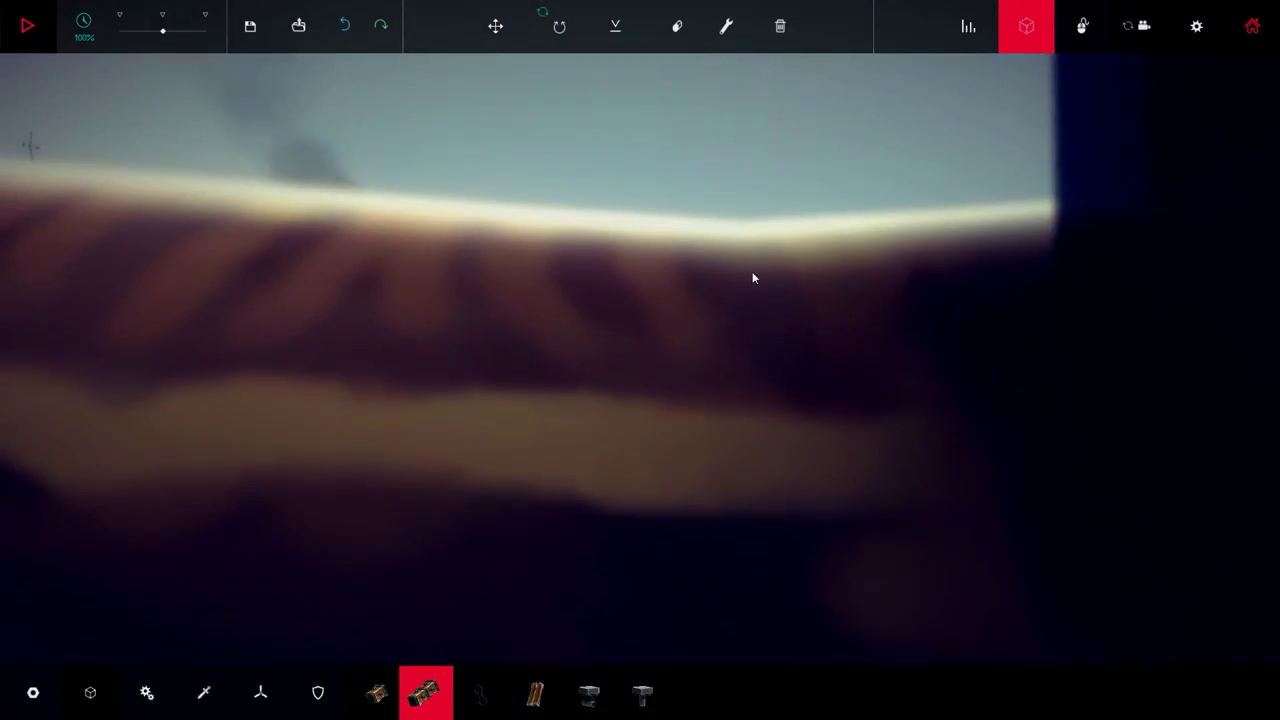
{"action": "scroll", "coordinate": [752, 279], "scroll_direction": "down", "scroll_amount": 8}
{"action": "mouse_move", "coordinate": [751, 280]}
{"action": "left_mouse_down"}
{"action": "mouse_move", "coordinate": [770, 218]}
{"action": "mouse_move", "coordinate": [762, 206]}
{"action": "mouse_move", "coordinate": [730, 228]}
{"action": "left_mouse_up"}
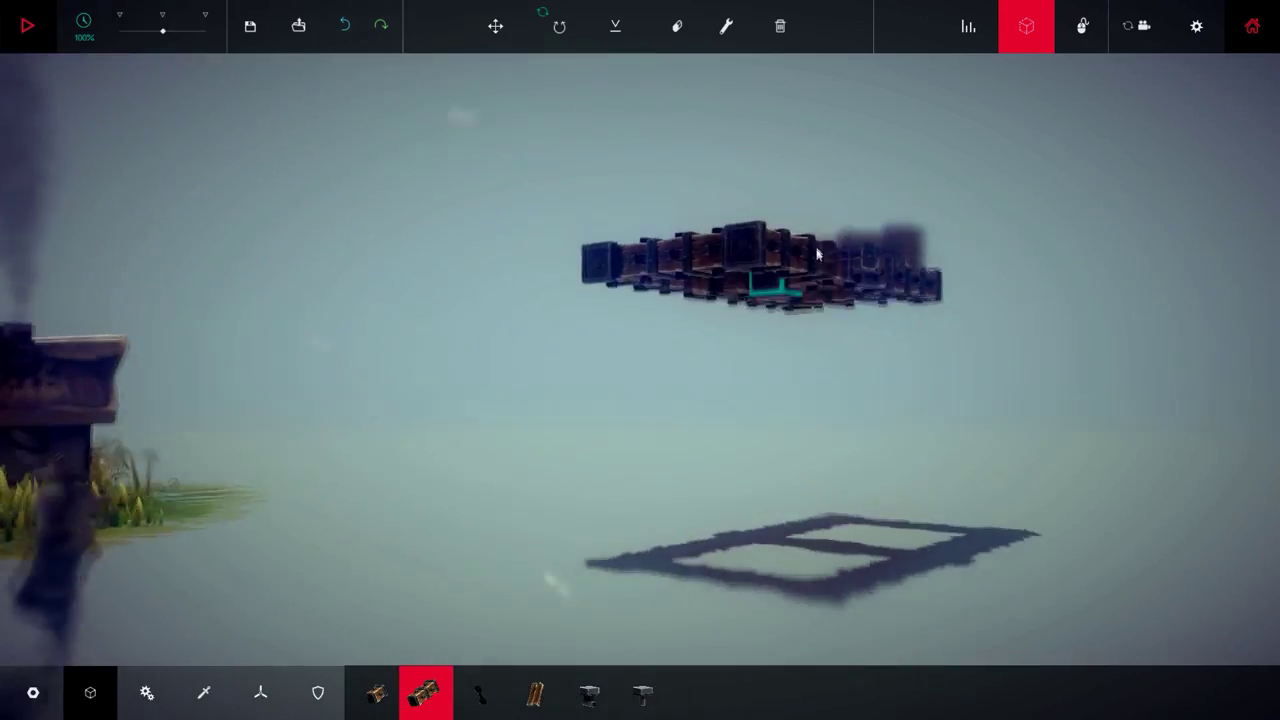
{"action": "scroll", "coordinate": [754, 210], "scroll_direction": "up", "scroll_amount": 6}
{"action": "scroll", "coordinate": [730, 228], "scroll_direction": "down", "scroll_amount": 4}
{"action": "scroll", "coordinate": [750, 224], "scroll_direction": "up", "scroll_amount": 4}
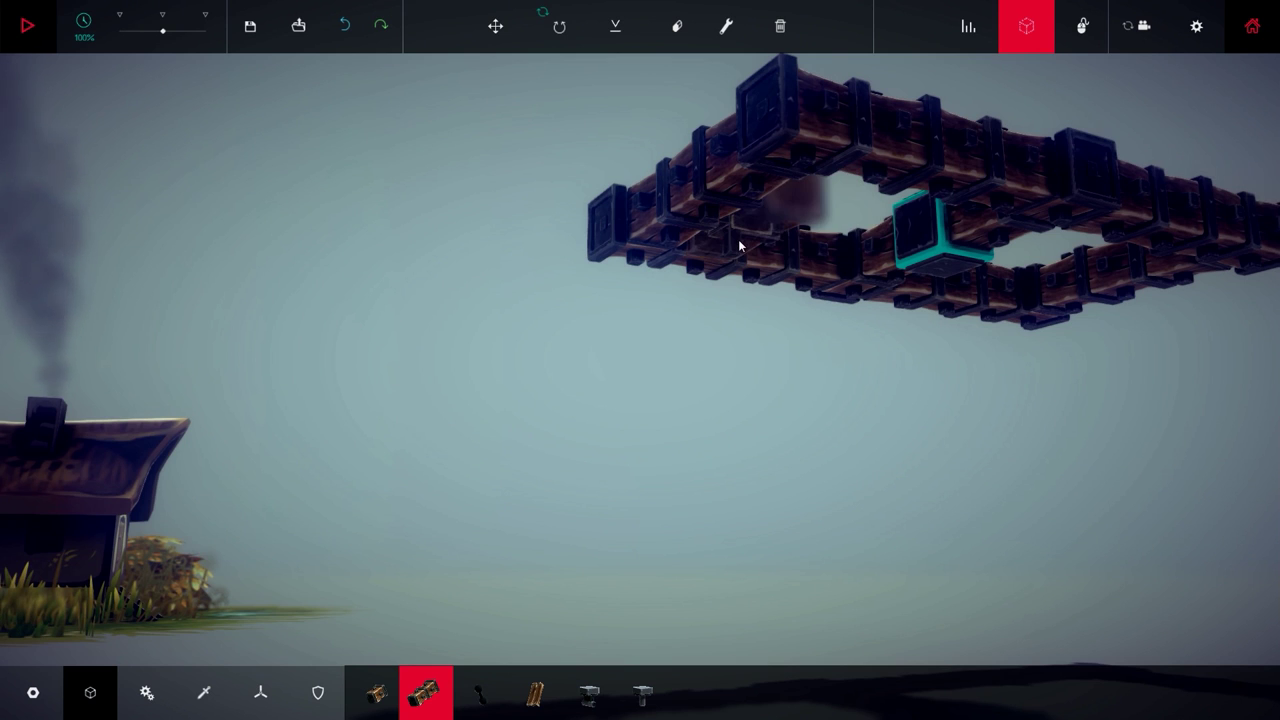
{"action": "left_click_drag", "start_coordinate": [741, 245], "coordinate": [717, 243]}
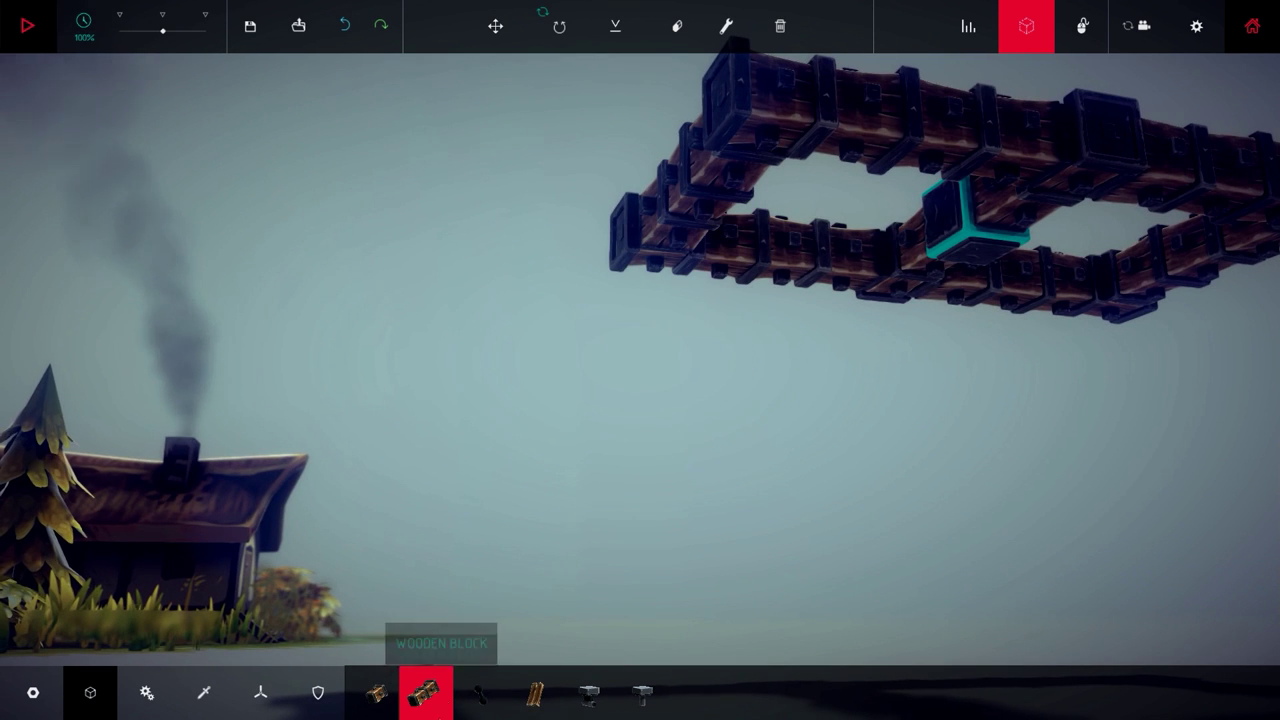
Select Steering Hinge and attach three hinges under the frame's left end, centre and right end.
{"action": "left_click", "coordinate": [146, 692]}
{"action": "left_click", "coordinate": [427, 692]}
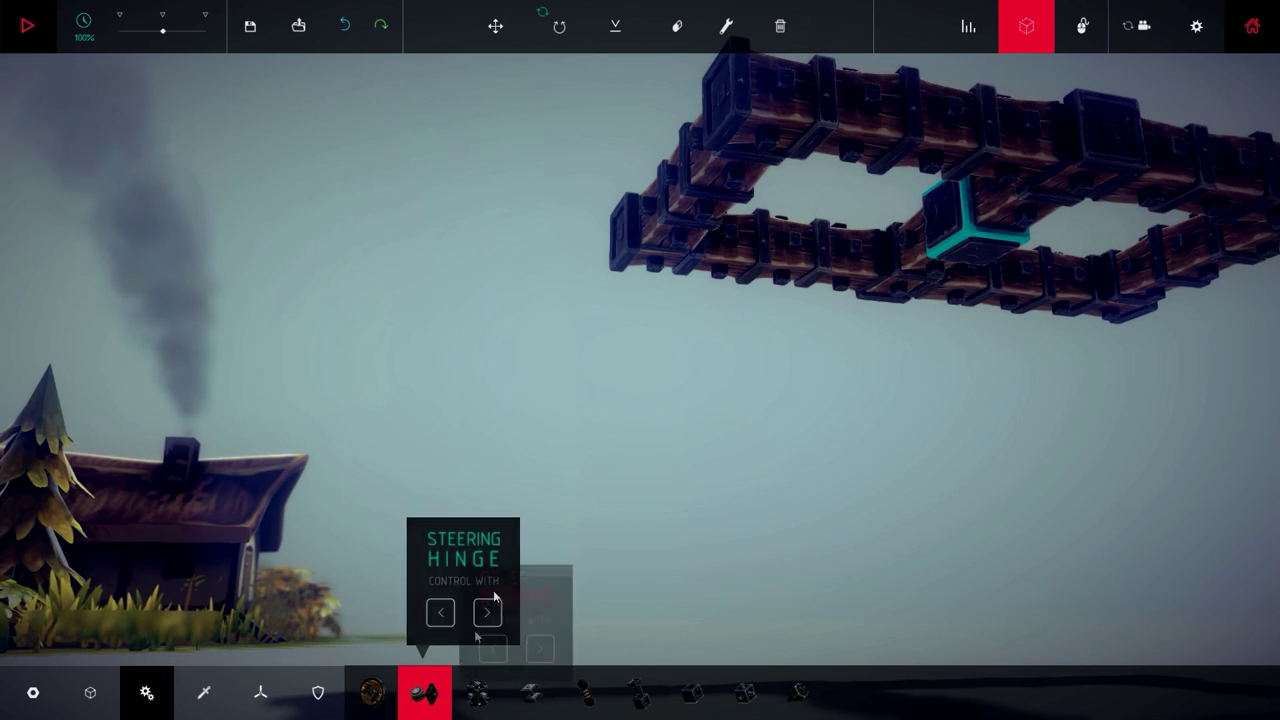
{"action": "mouse_move", "coordinate": [611, 389]}
{"action": "left_mouse_down"}
{"action": "mouse_move", "coordinate": [623, 443]}
{"action": "mouse_move", "coordinate": [629, 380]}
{"action": "mouse_move", "coordinate": [723, 341]}
{"action": "mouse_move", "coordinate": [766, 346]}
{"action": "mouse_move", "coordinate": [687, 248]}
{"action": "left_mouse_up"}
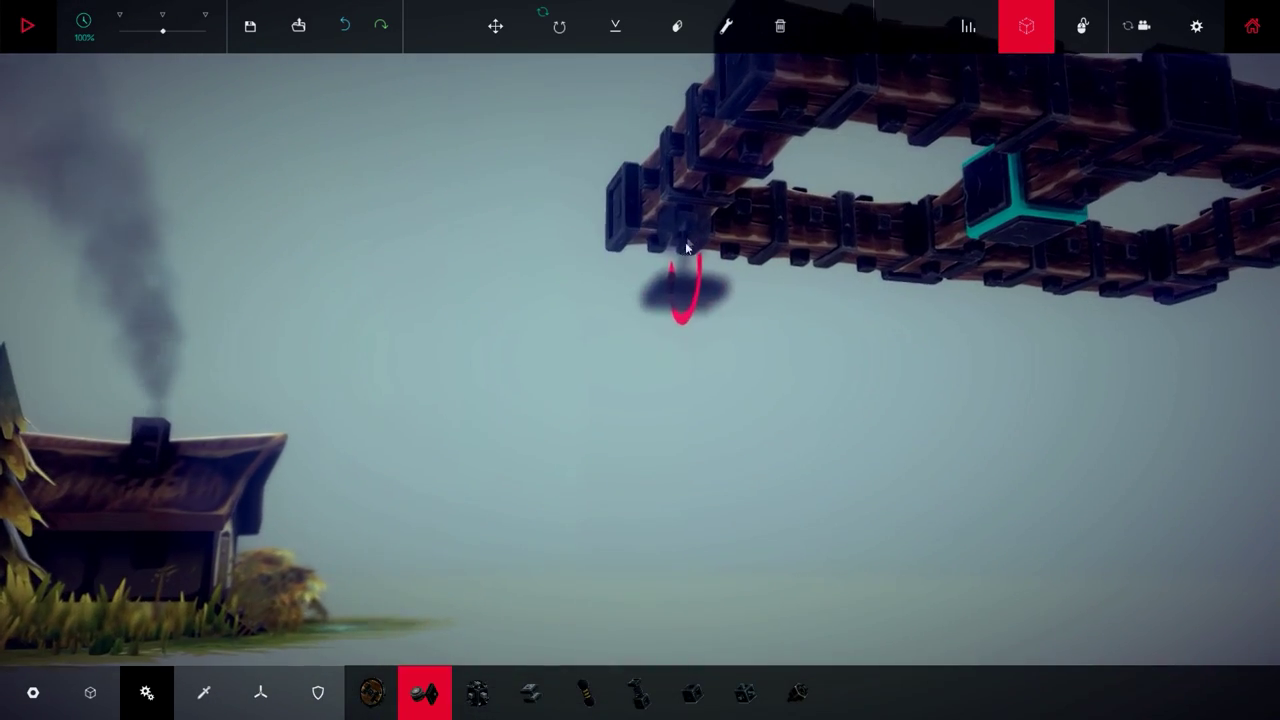
{"action": "mouse_move", "coordinate": [441, 706]}
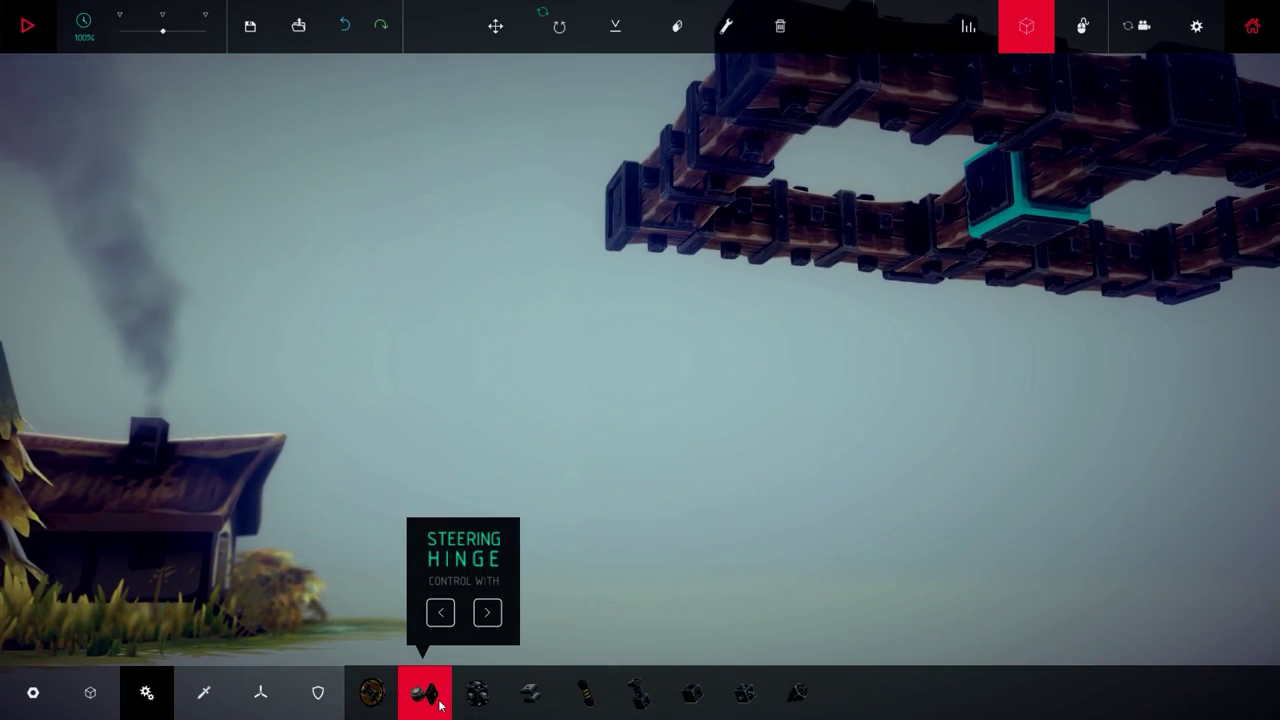
{"action": "mouse_move", "coordinate": [709, 517]}
{"action": "left_mouse_down"}
{"action": "mouse_move", "coordinate": [749, 337]}
{"action": "mouse_move", "coordinate": [737, 360]}
{"action": "mouse_move", "coordinate": [782, 378]}
{"action": "mouse_move", "coordinate": [806, 420]}
{"action": "mouse_move", "coordinate": [789, 417]}
{"action": "mouse_move", "coordinate": [806, 429]}
{"action": "mouse_move", "coordinate": [974, 423]}
{"action": "mouse_move", "coordinate": [960, 426]}
{"action": "left_mouse_up"}
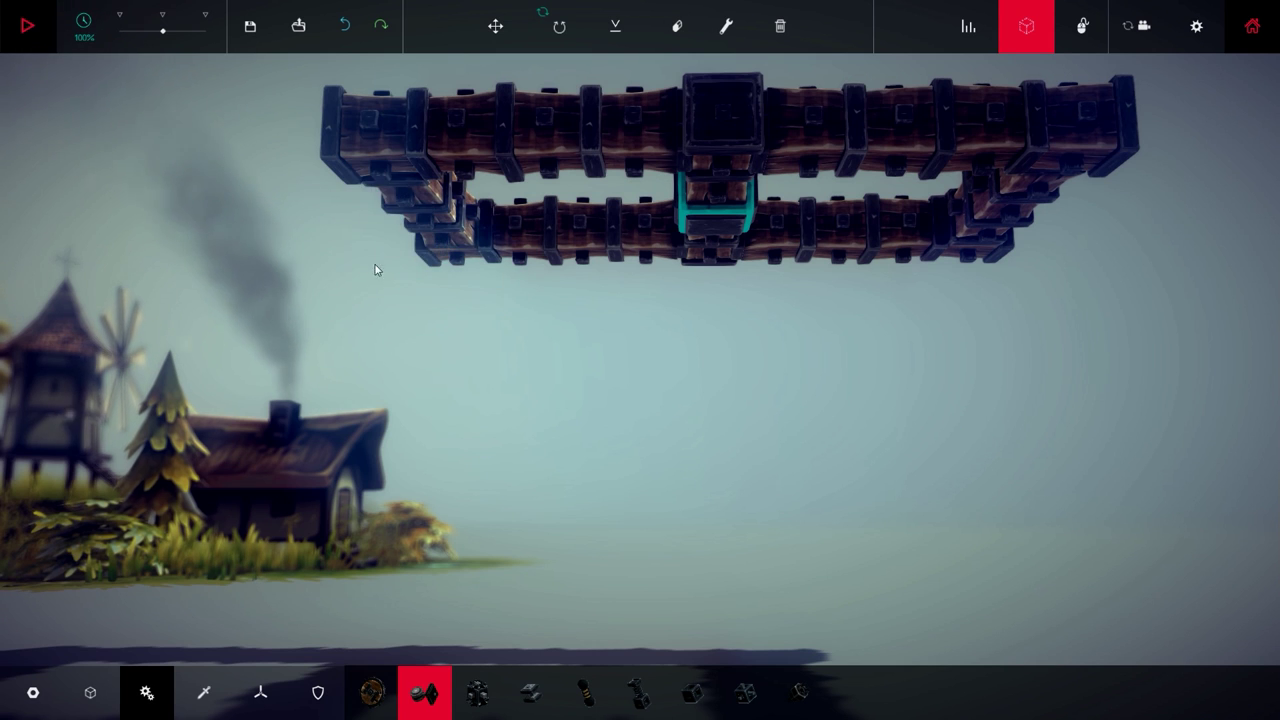
{"action": "left_click", "coordinate": [389, 183]}
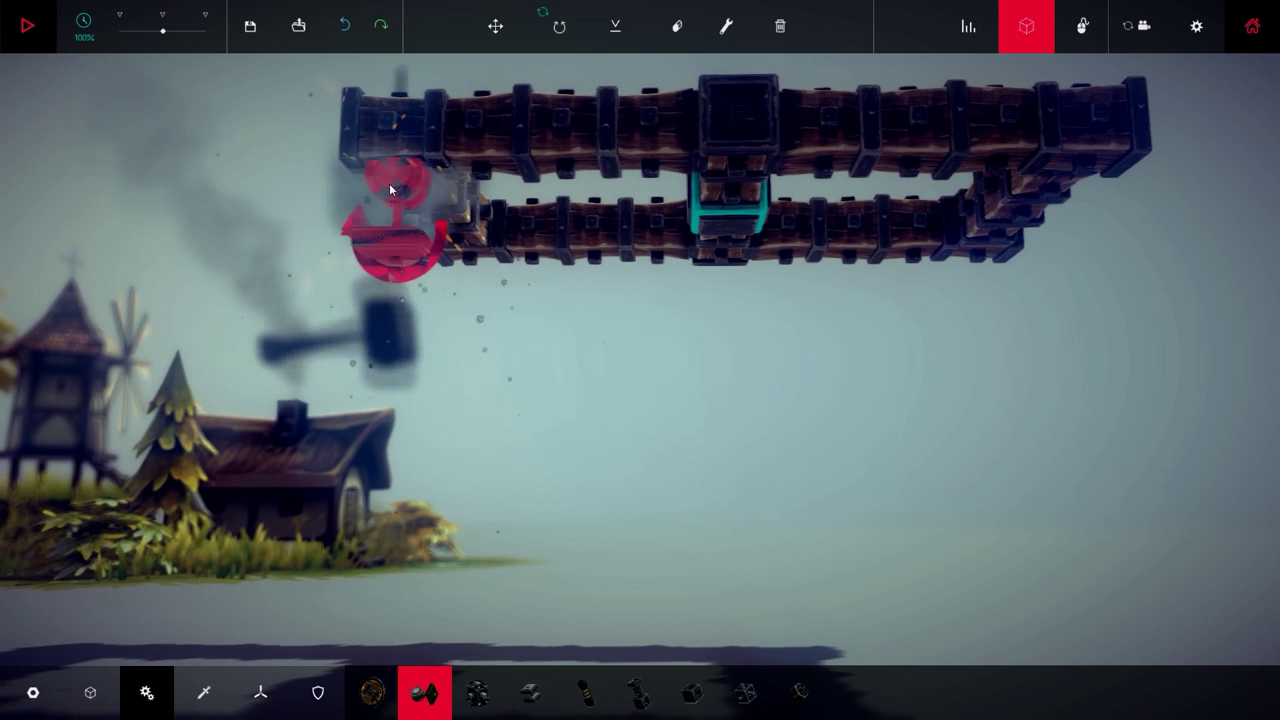
{"action": "left_click", "coordinate": [750, 268]}
{"action": "left_click", "coordinate": [1093, 167]}
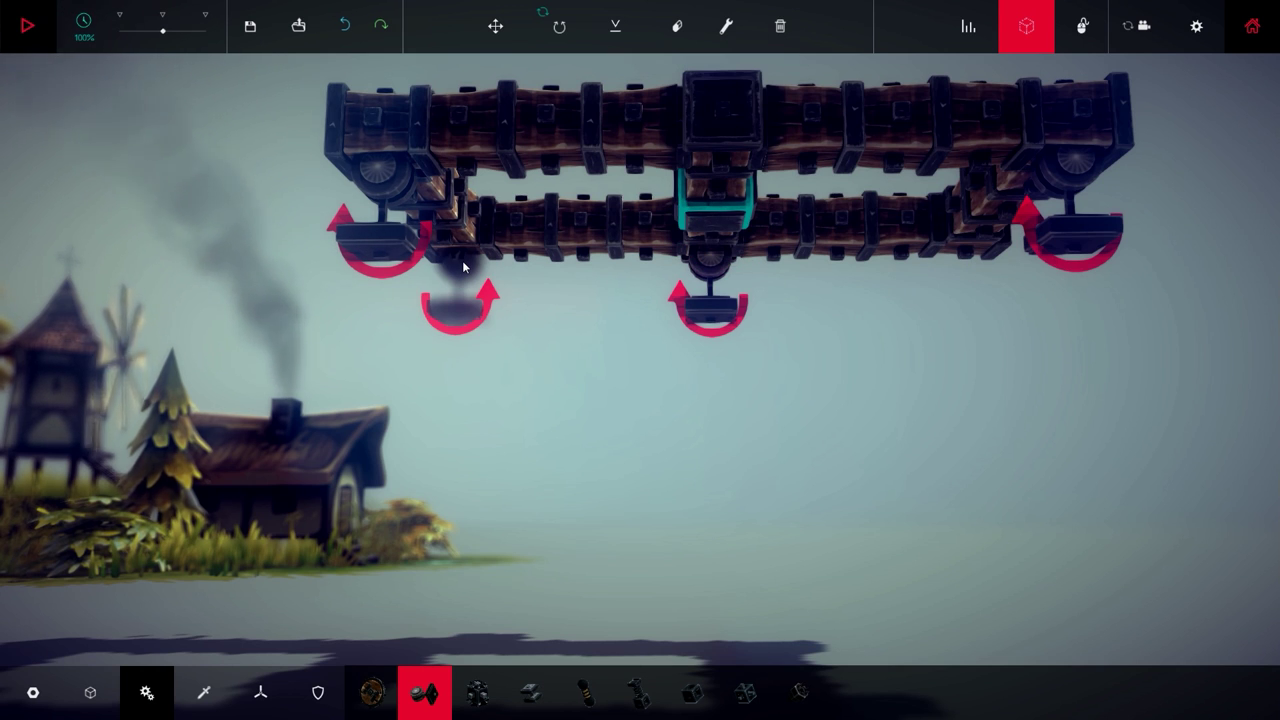
Attach three more steering hinges under the back-left corner, back centre and back-right corner.
{"action": "left_click", "coordinate": [463, 267]}
{"action": "left_click", "coordinate": [735, 165]}
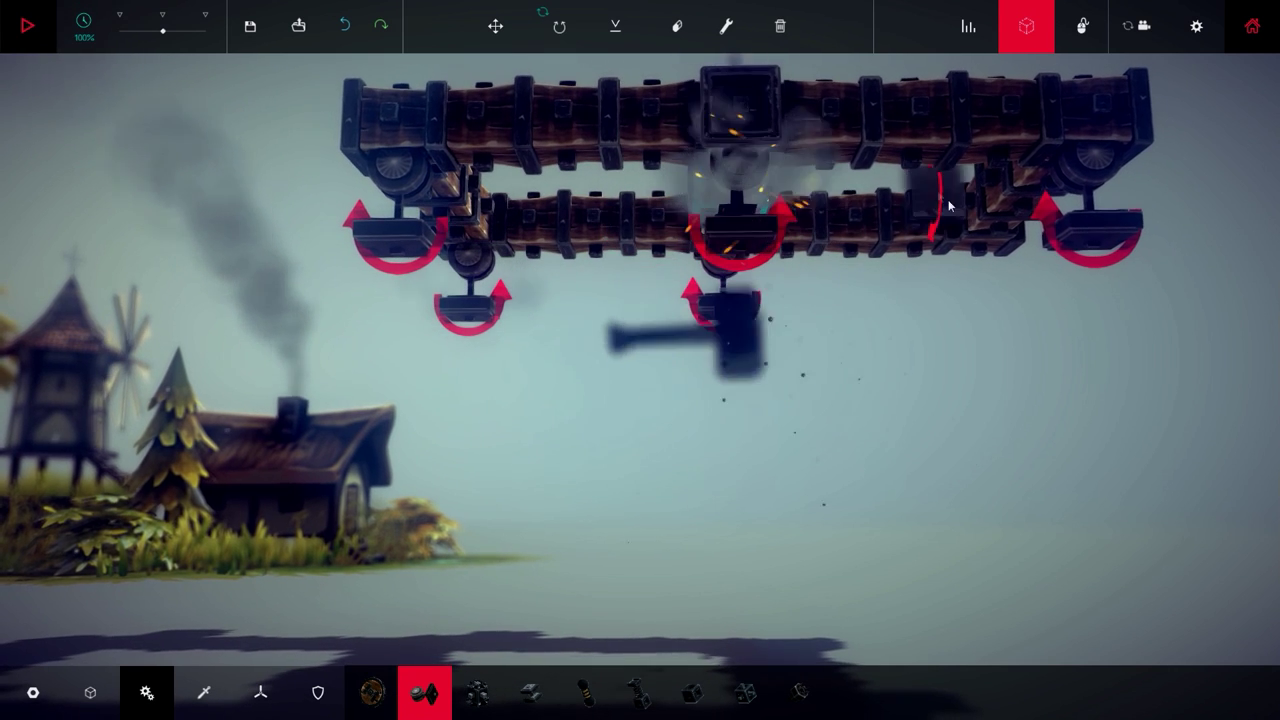
{"action": "left_click", "coordinate": [993, 266]}
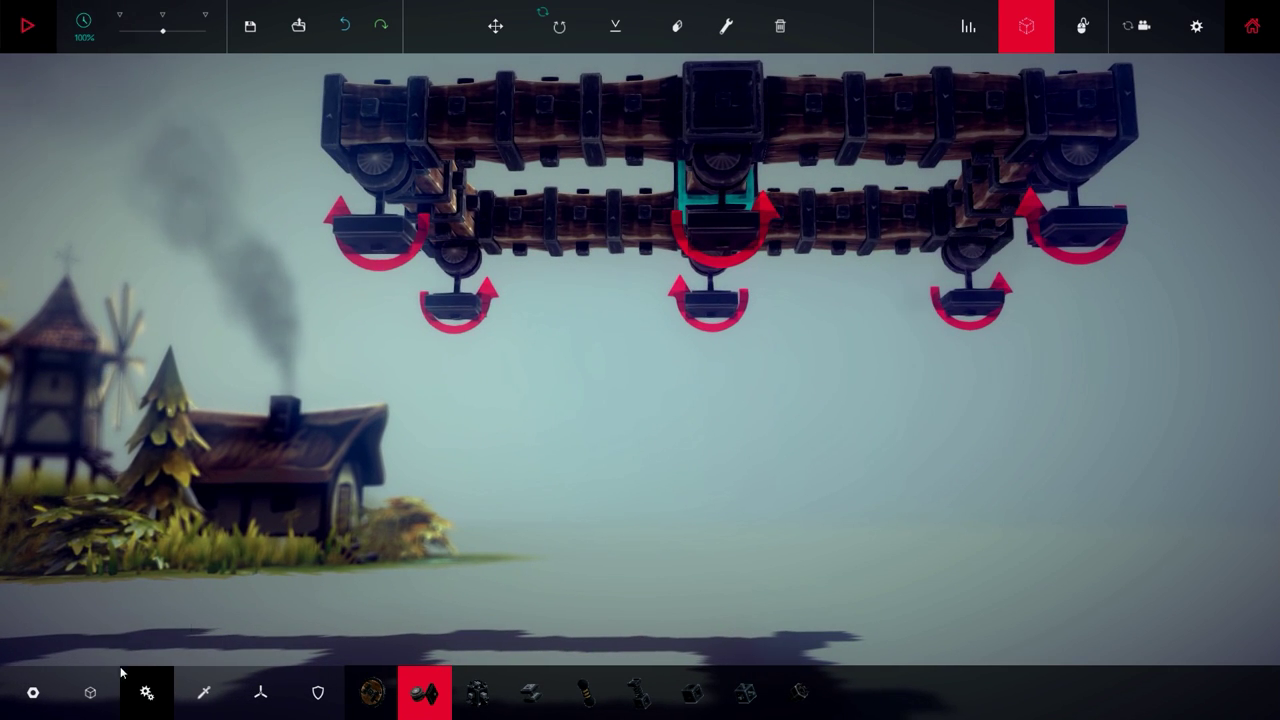
{"action": "left_click", "coordinate": [90, 692]}
Hang a Small Wooden Block beneath each of the six steering hinges.
{"action": "left_click", "coordinate": [372, 692]}
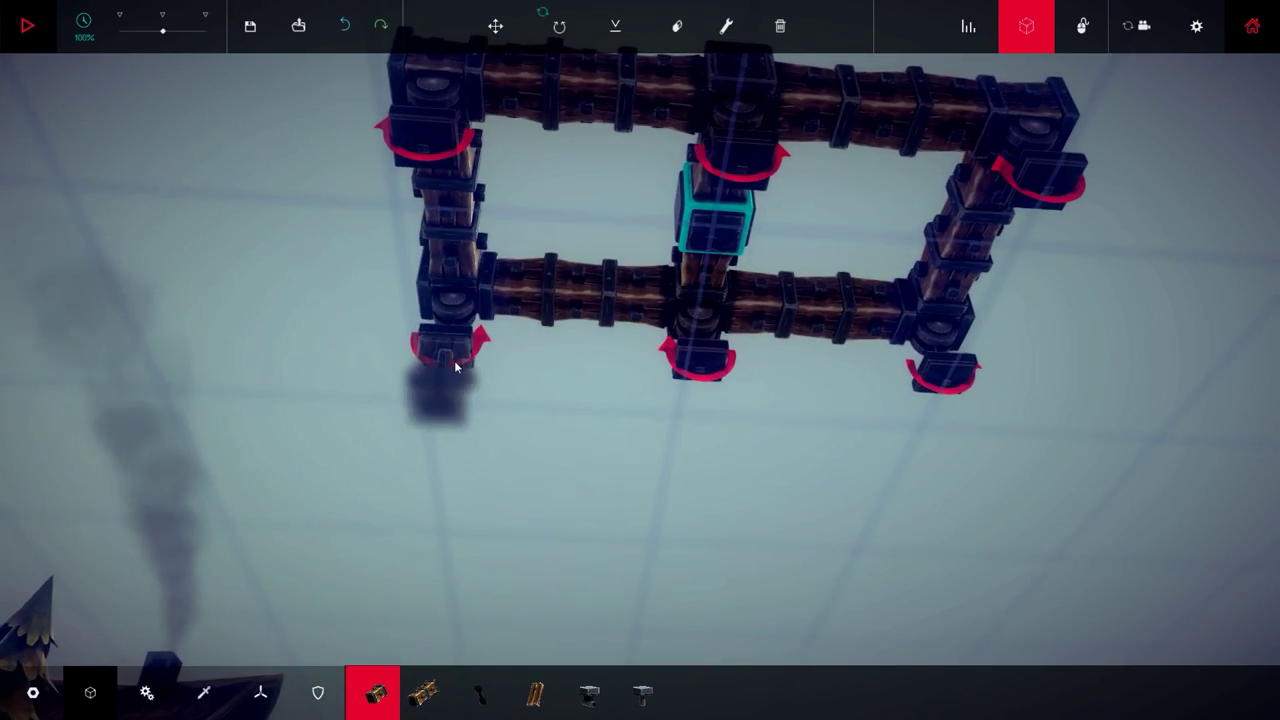
{"action": "left_click", "coordinate": [454, 360]}
{"action": "left_click", "coordinate": [438, 158]}
{"action": "left_click", "coordinate": [773, 202]}
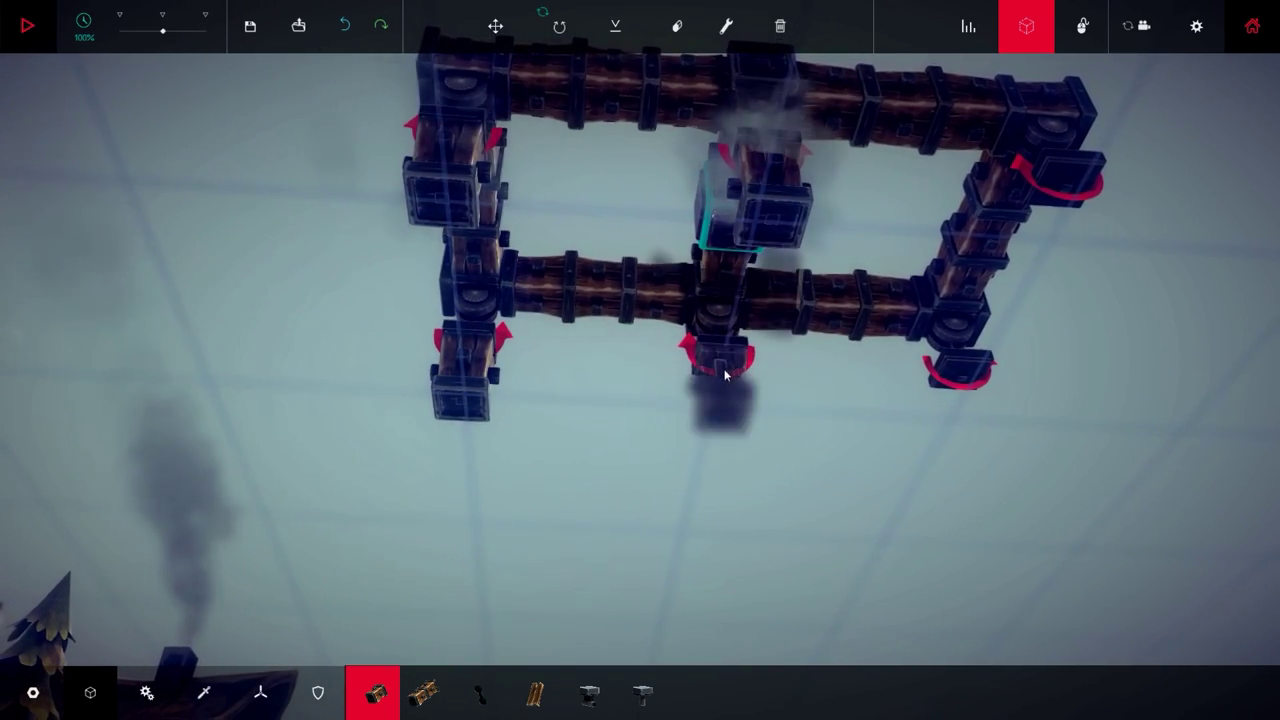
{"action": "left_click", "coordinate": [1040, 205]}
{"action": "left_click", "coordinate": [962, 370]}
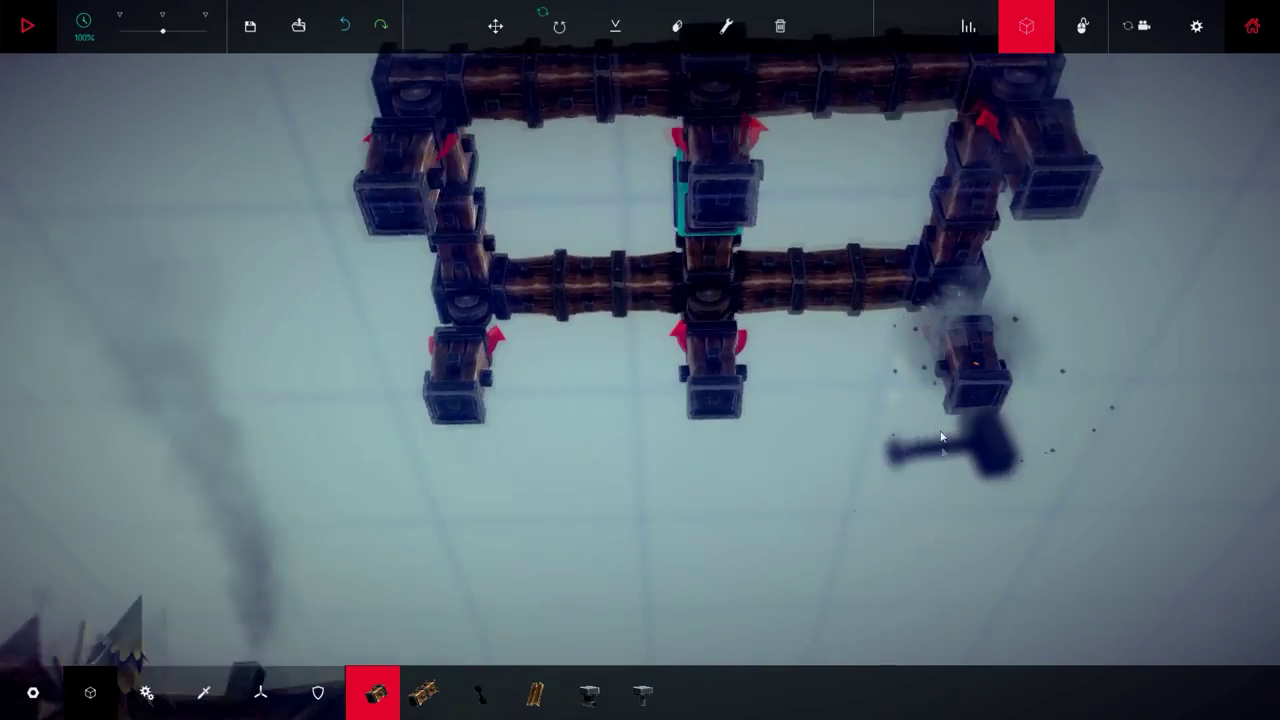
{"action": "mouse_move", "coordinate": [940, 437]}
{"action": "left_mouse_down"}
{"action": "mouse_move", "coordinate": [980, 517]}
{"action": "mouse_move", "coordinate": [931, 429]}
{"action": "mouse_move", "coordinate": [806, 491]}
{"action": "left_mouse_up"}
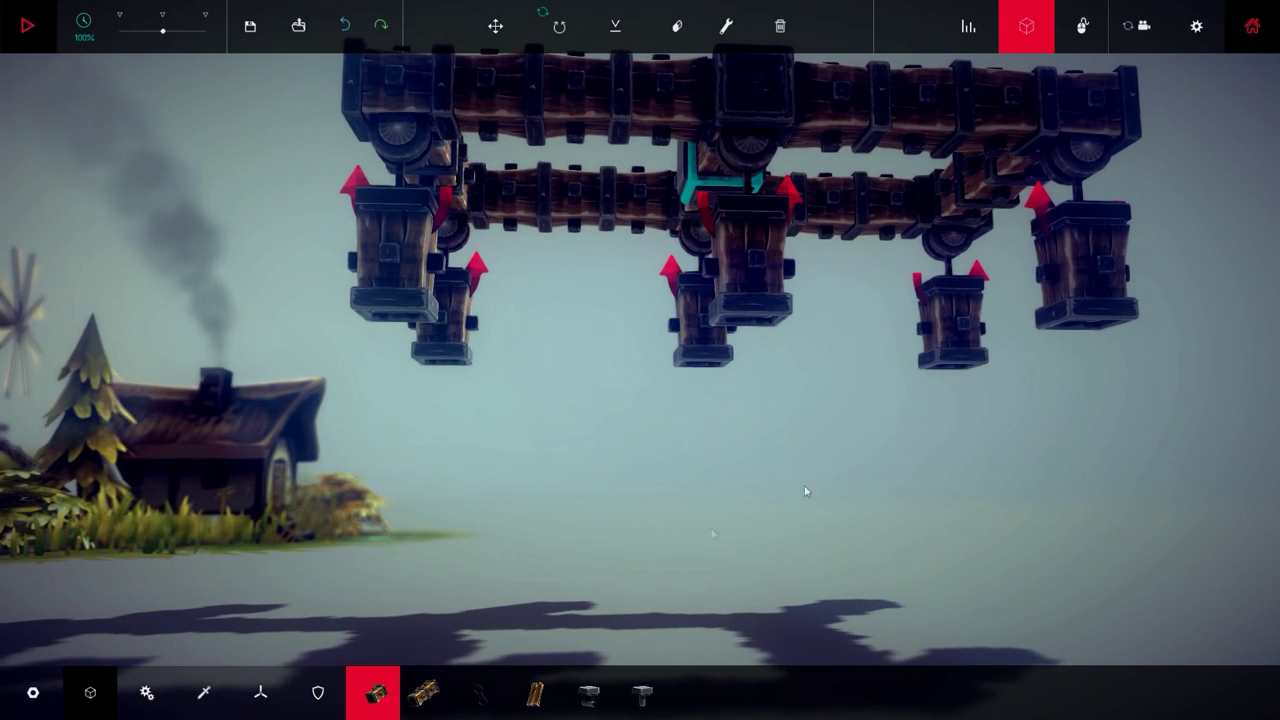
{"action": "left_click", "coordinate": [146, 692]}
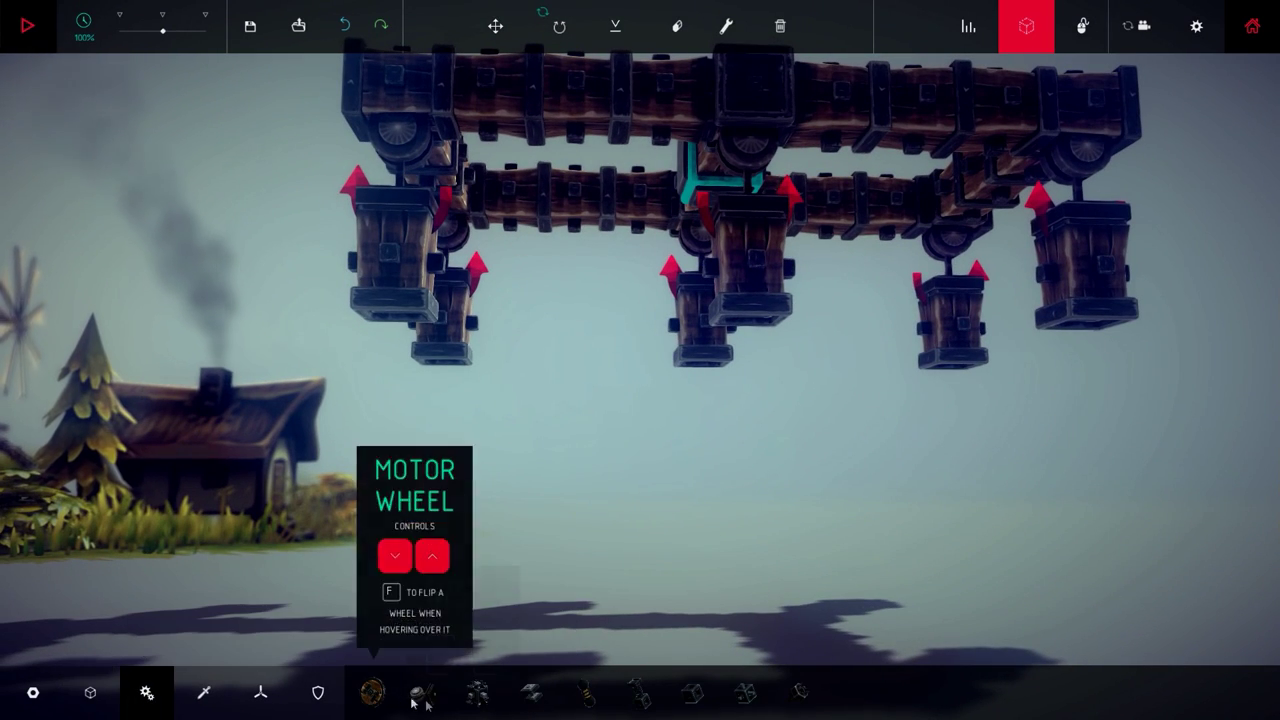
Add a steering hinge under each small wooden block: front-left, middle, right, back-left and back-right.
{"action": "mouse_move", "coordinate": [560, 420]}
{"action": "left_mouse_down"}
{"action": "mouse_move", "coordinate": [600, 351]}
{"action": "mouse_move", "coordinate": [623, 391]}
{"action": "mouse_move", "coordinate": [600, 423]}
{"action": "mouse_move", "coordinate": [577, 411]}
{"action": "left_mouse_up"}
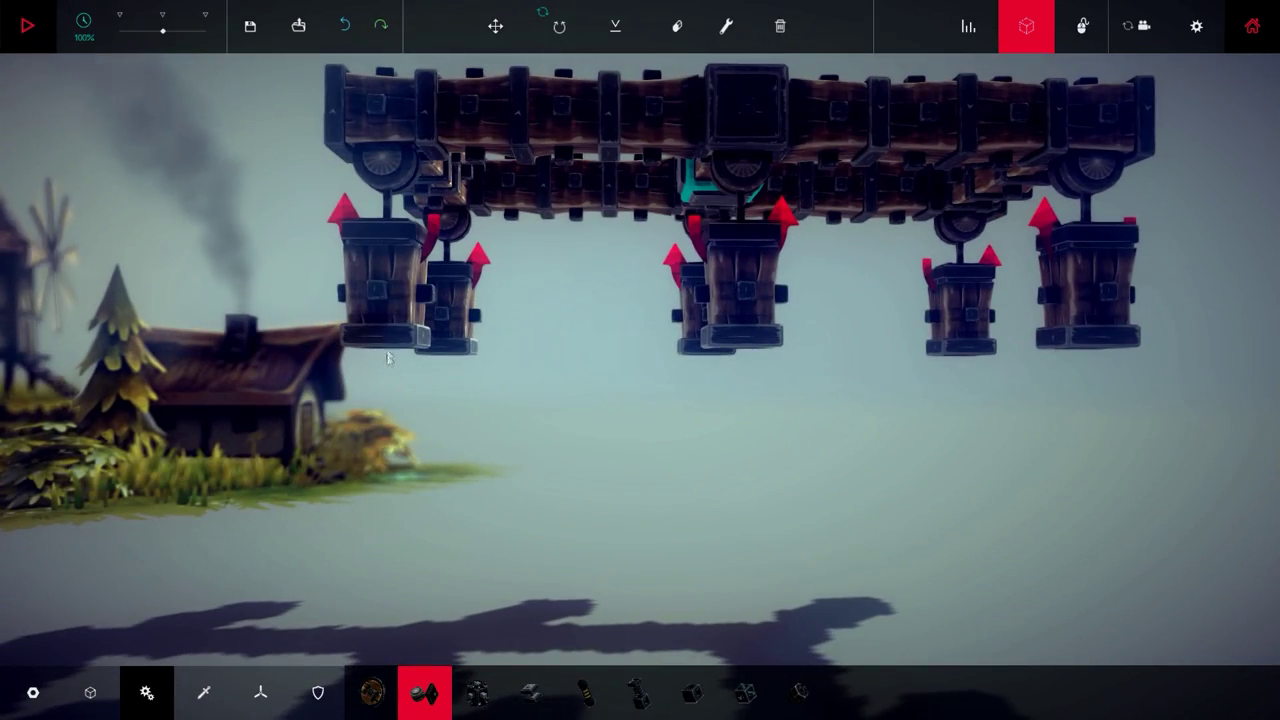
{"action": "mouse_move", "coordinate": [388, 358]}
{"action": "left_mouse_down"}
{"action": "mouse_move", "coordinate": [383, 289]}
{"action": "mouse_move", "coordinate": [371, 290]}
{"action": "mouse_move", "coordinate": [380, 314]}
{"action": "left_mouse_up"}
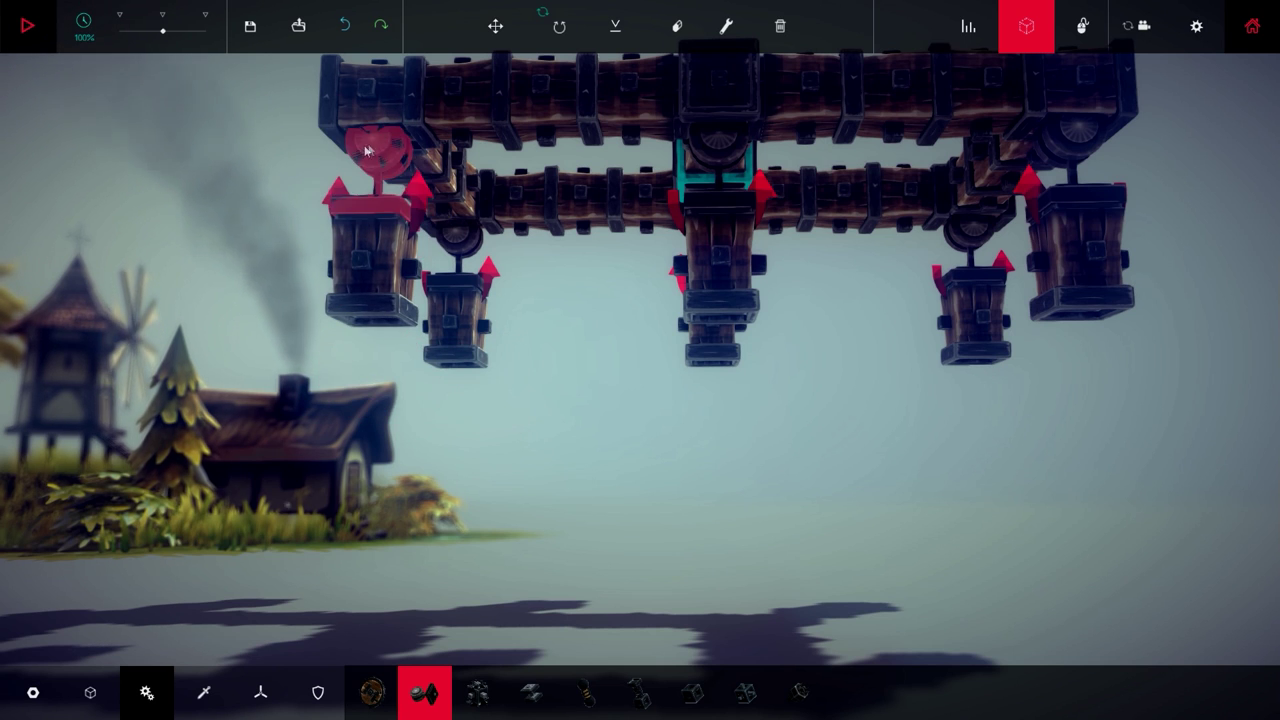
{"action": "left_click", "coordinate": [362, 316]}
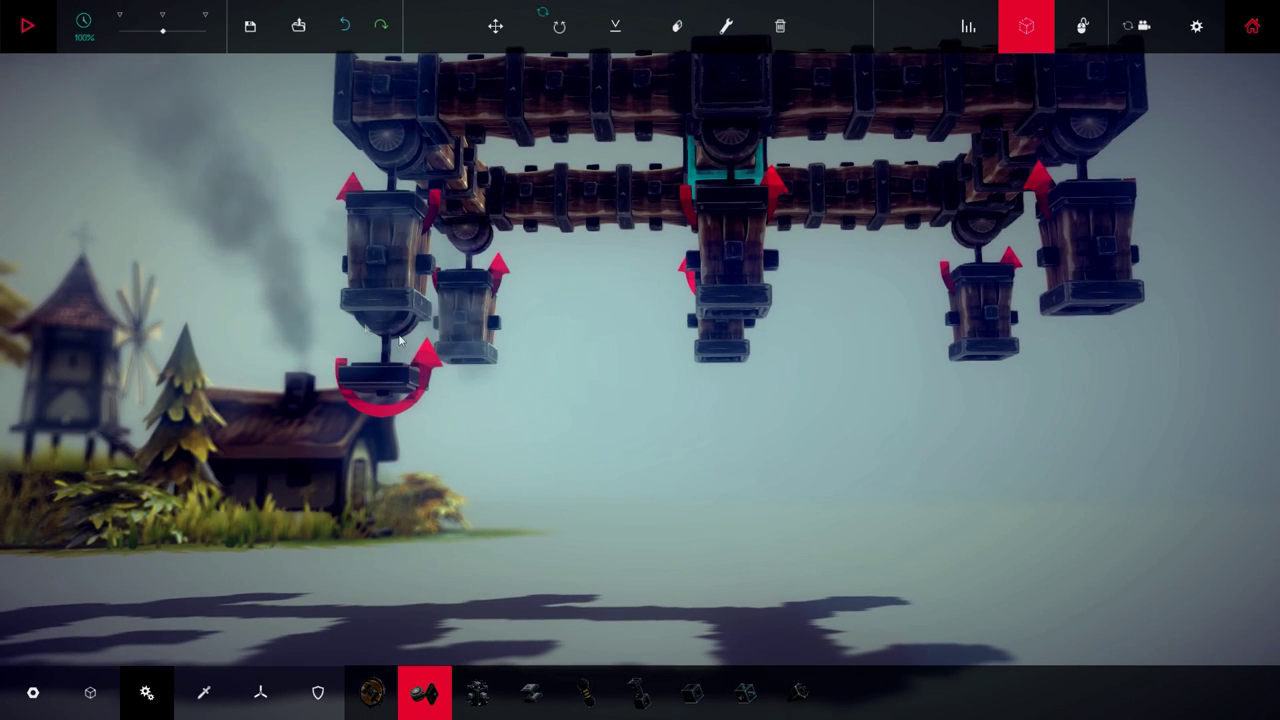
{"action": "left_click", "coordinate": [718, 358]}
{"action": "left_click", "coordinate": [1092, 305]}
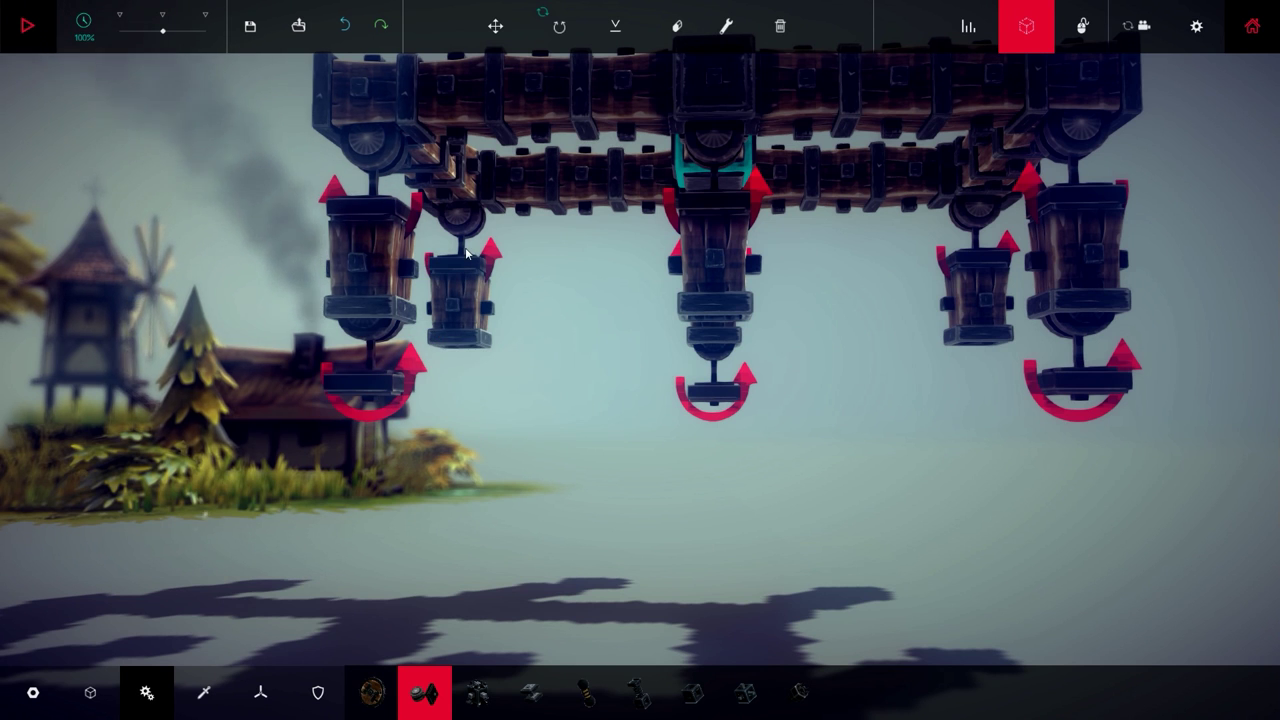
{"action": "left_click", "coordinate": [470, 344]}
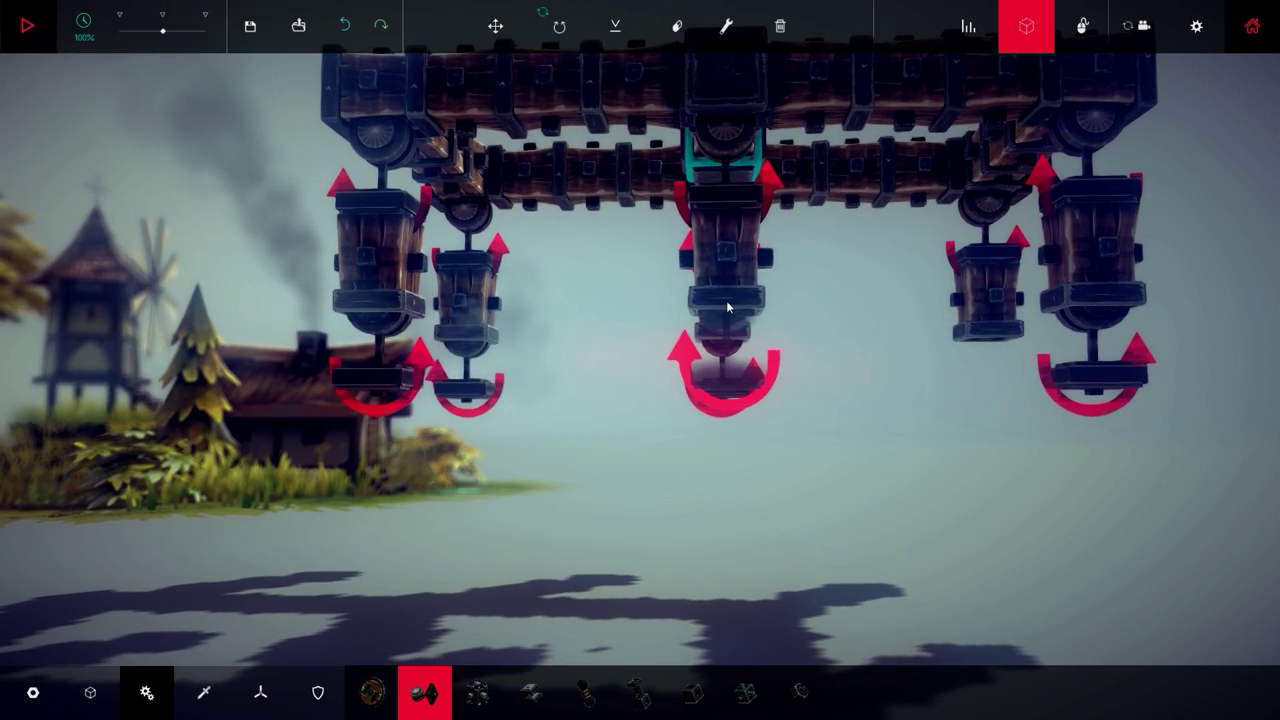
{"action": "left_click", "coordinate": [985, 340]}
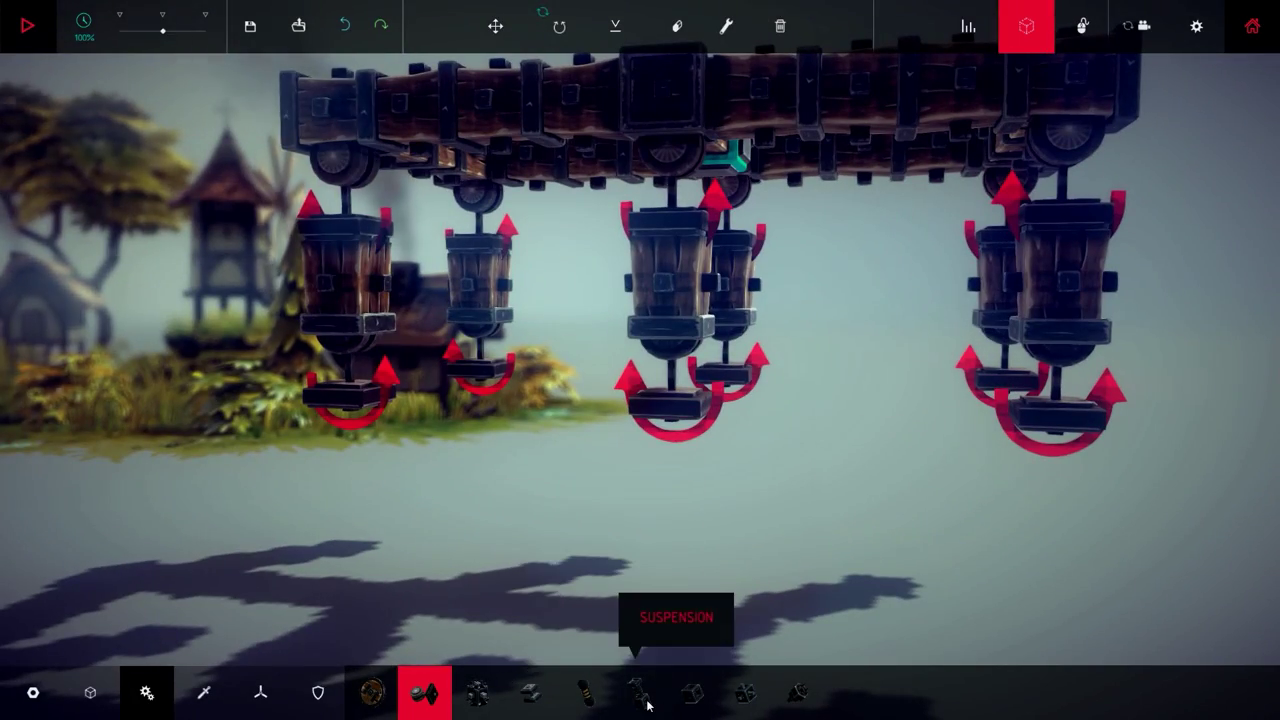
{"action": "left_click", "coordinate": [640, 692]}
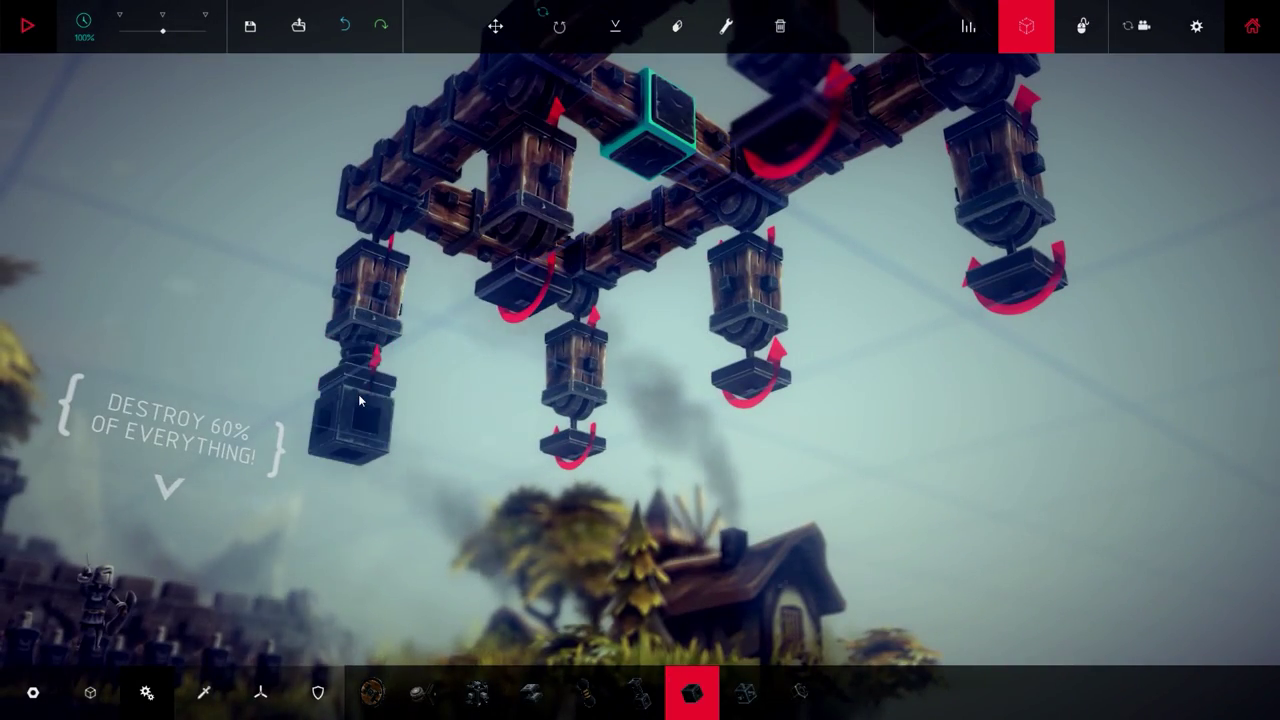
Attach a piston beneath the middle leg's lower hinge.
{"action": "left_click", "coordinate": [525, 290]}
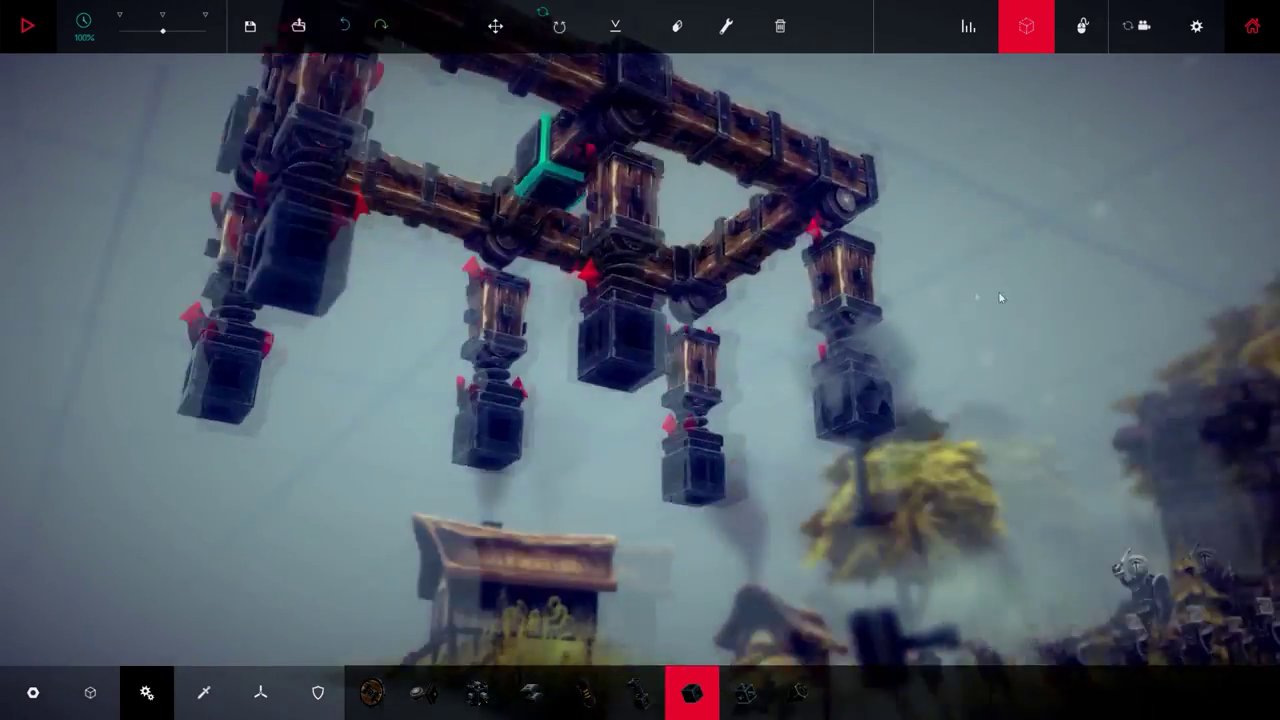
Choose the Armour plate and fix plates under the centre and right legs as feet.
{"action": "left_click", "coordinate": [90, 693]}
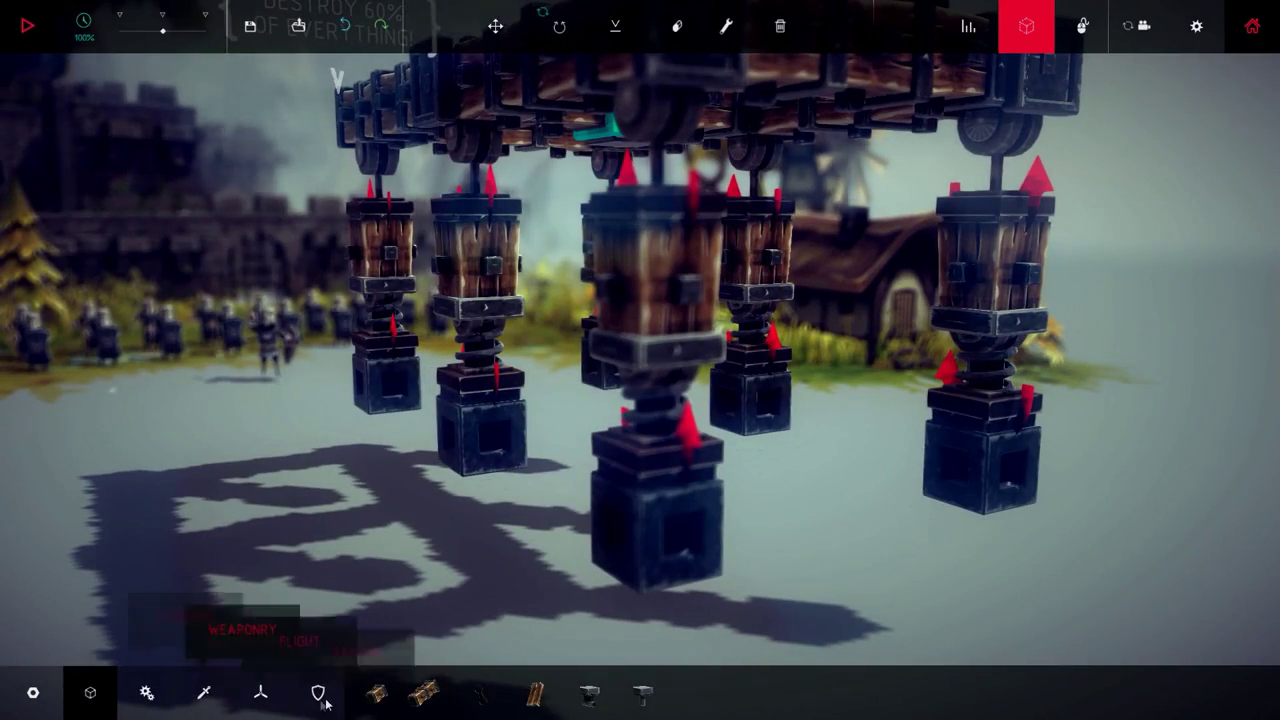
{"action": "left_click", "coordinate": [318, 693]}
{"action": "left_click", "coordinate": [428, 693]}
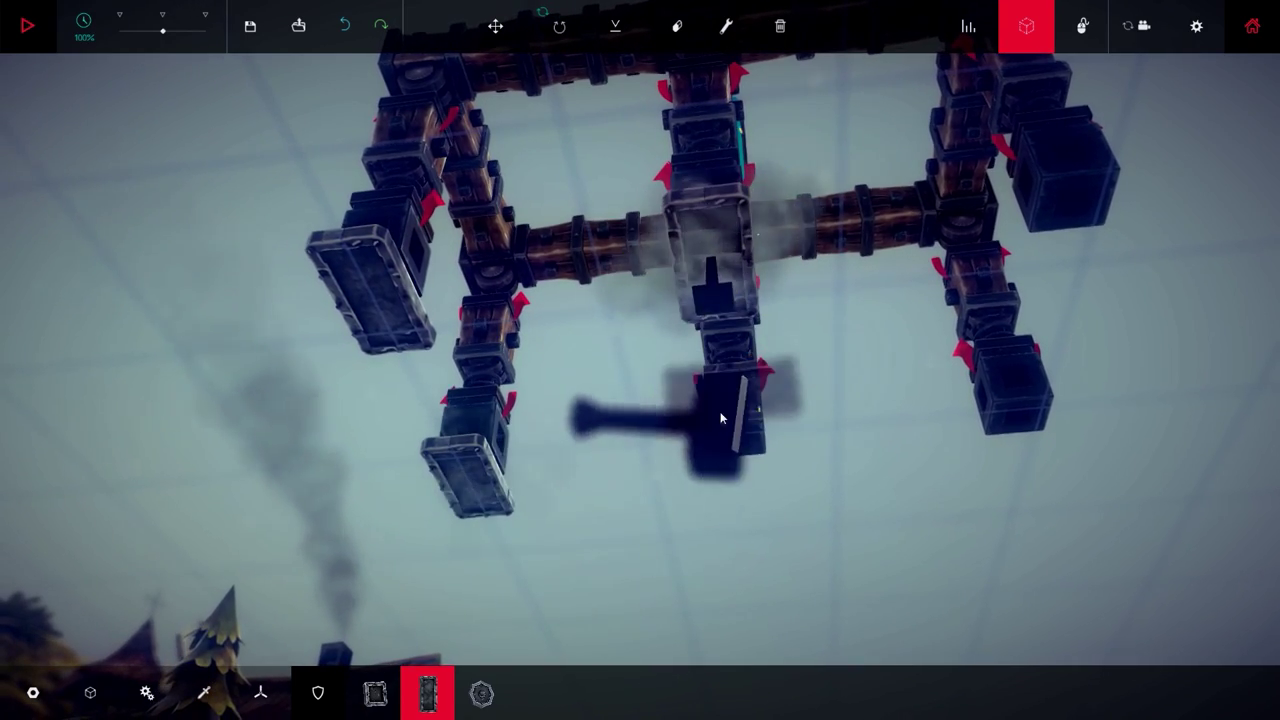
{"action": "left_click", "coordinate": [720, 413]}
{"action": "left_click", "coordinate": [1012, 430]}
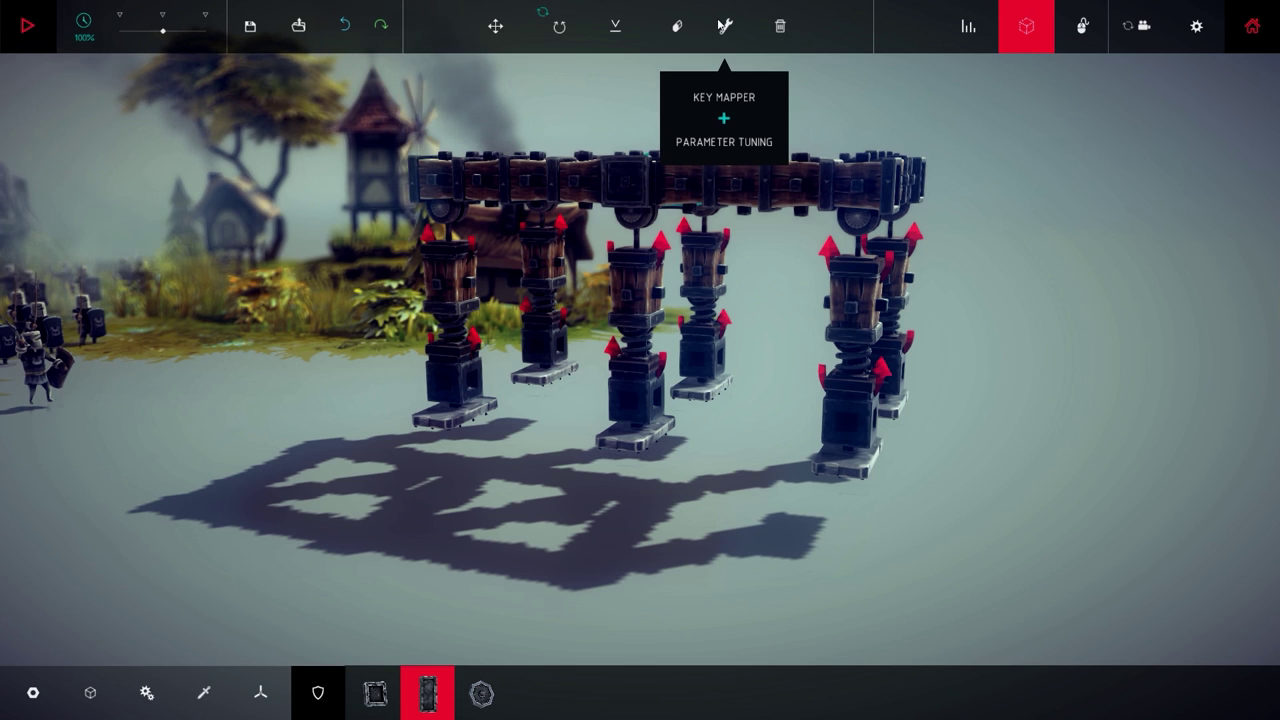
With the Key Mapper, check the front-left piston's extend key (h) and re-place that leg's wooden block.
{"action": "left_click", "coordinate": [726, 26]}
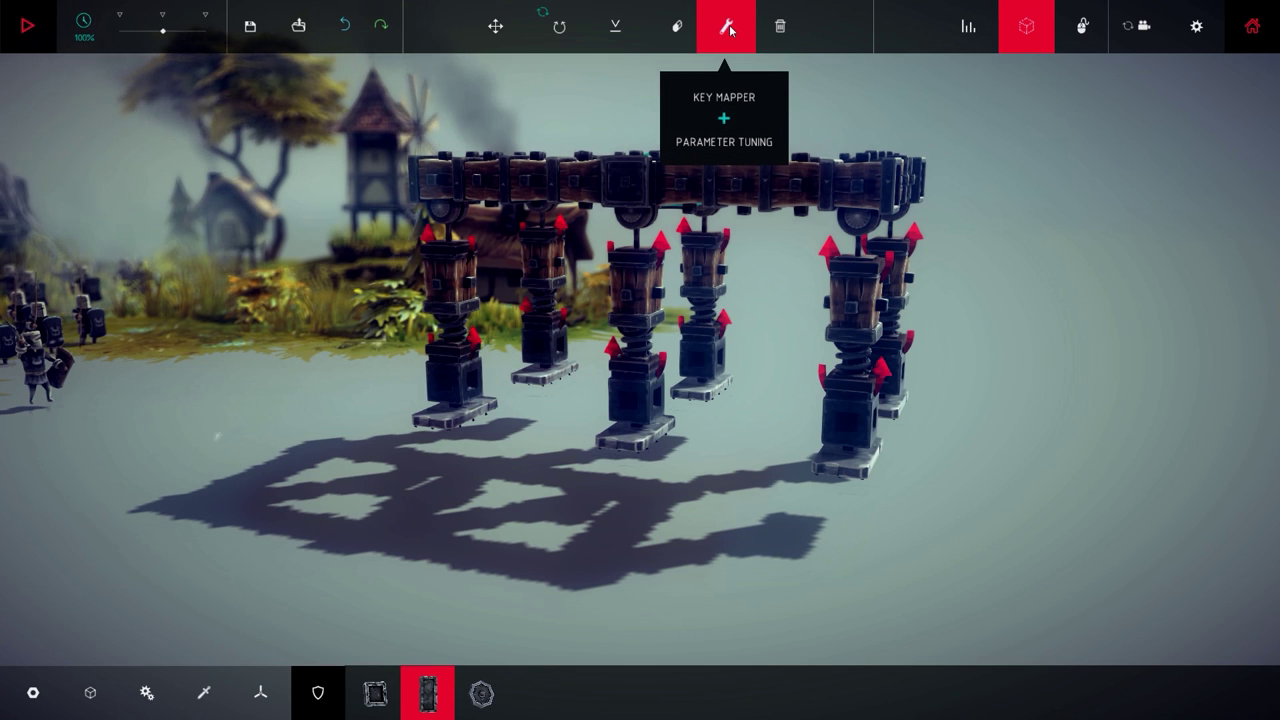
{"action": "left_click", "coordinate": [451, 387]}
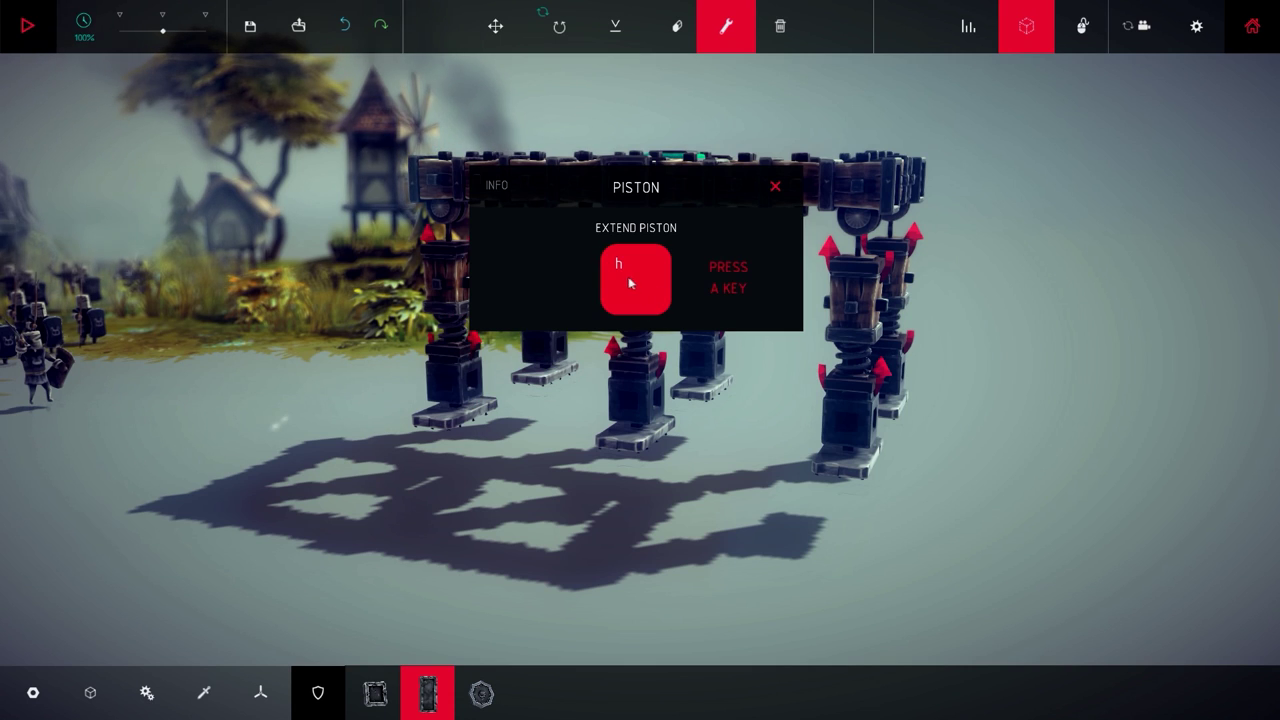
{"action": "key", "text": "h"}
{"action": "left_click", "coordinate": [775, 188]}
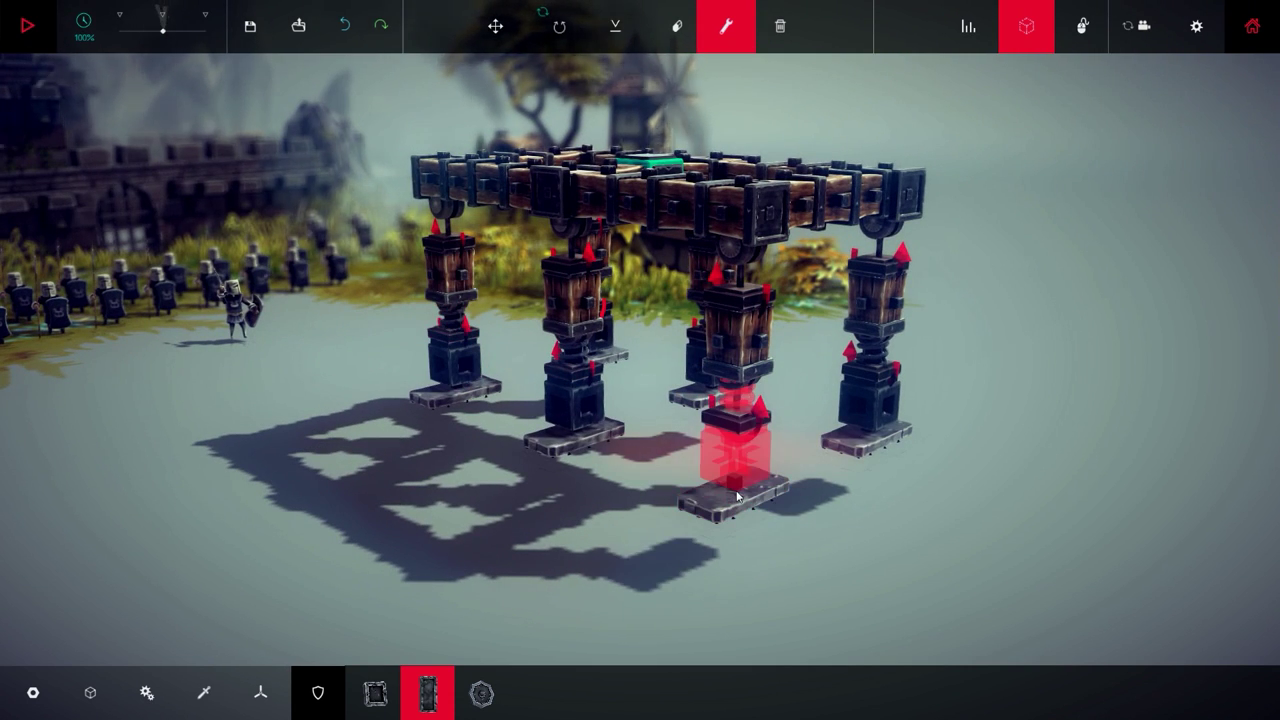
{"action": "right_click", "coordinate": [457, 240]}
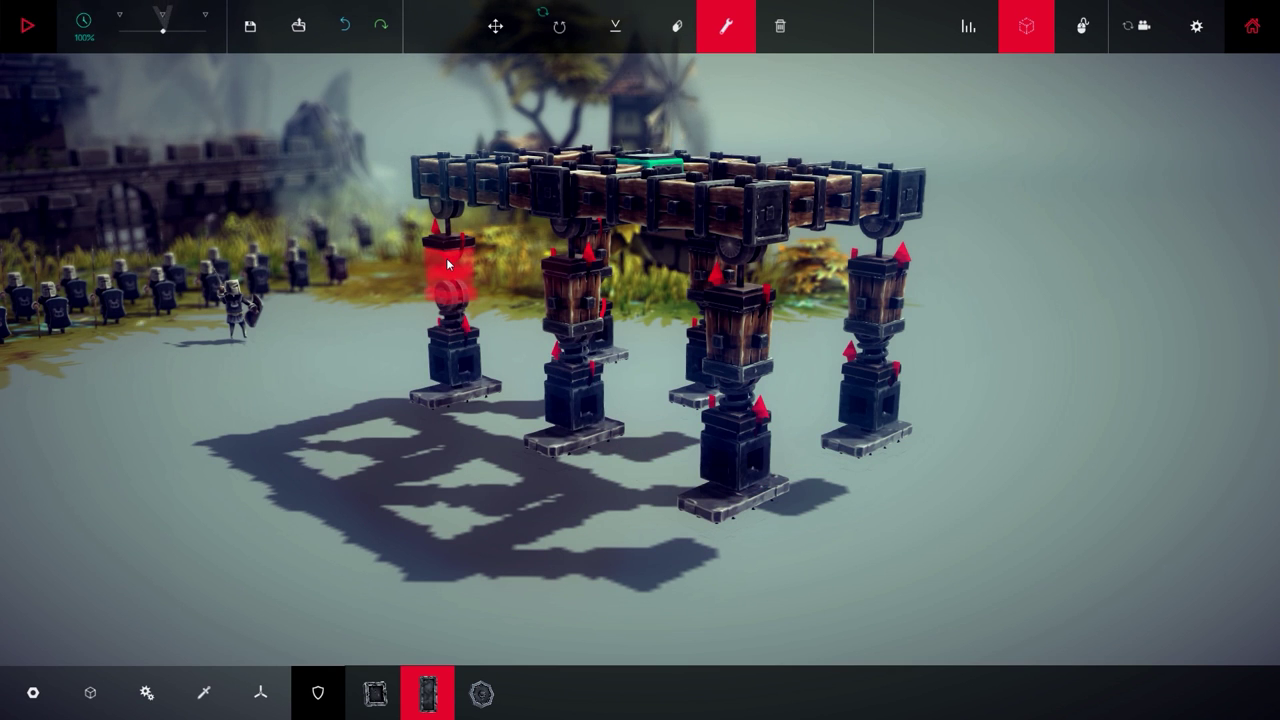
{"action": "left_click", "coordinate": [453, 292]}
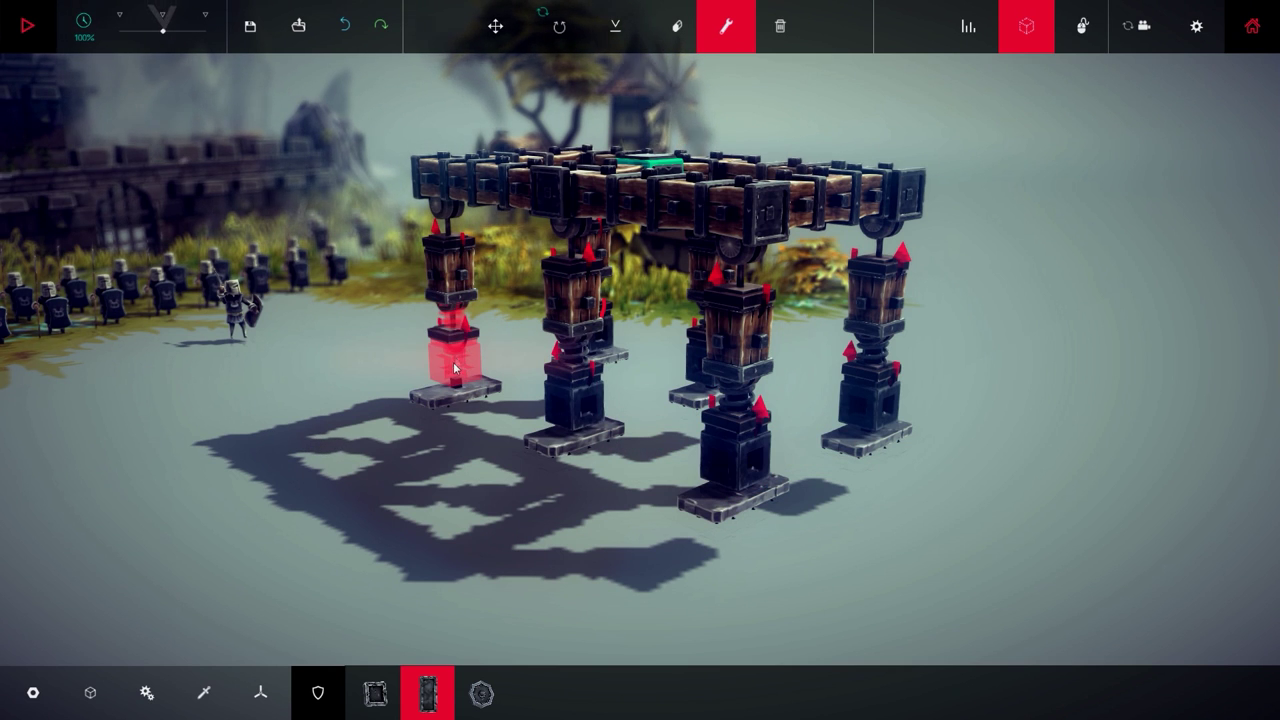
{"action": "left_click", "coordinate": [448, 374]}
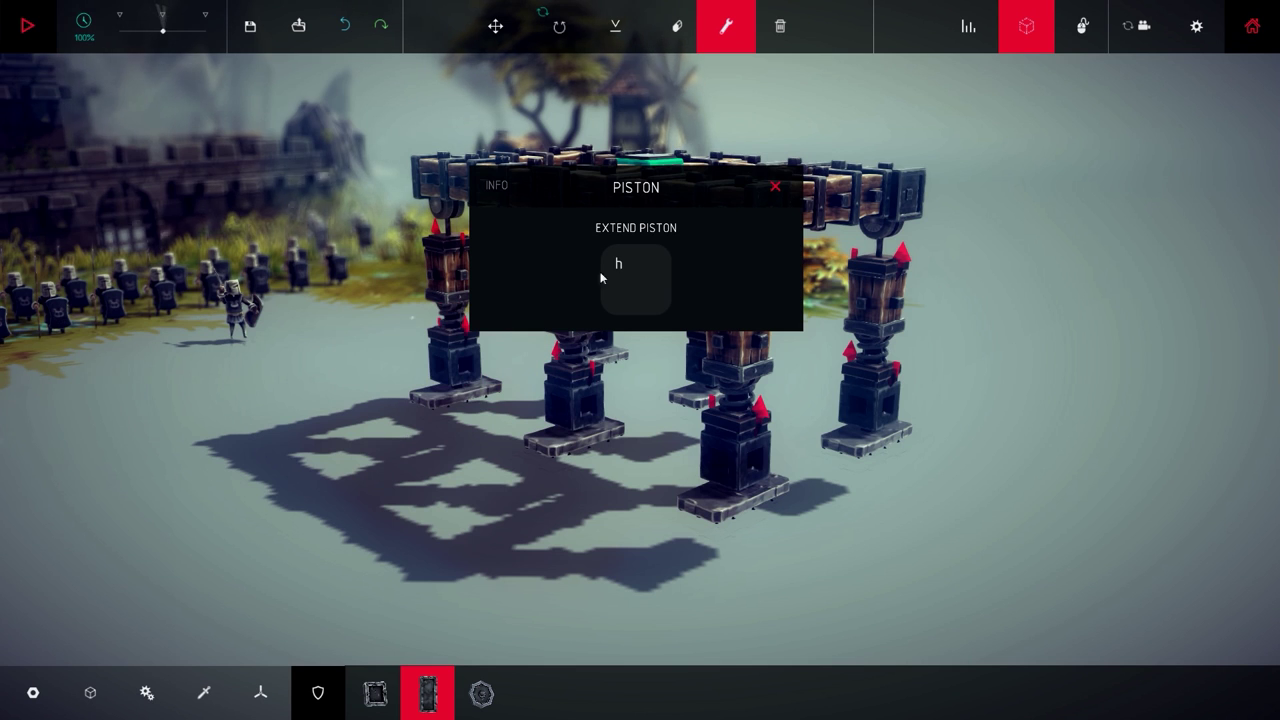
{"action": "left_click", "coordinate": [636, 276]}
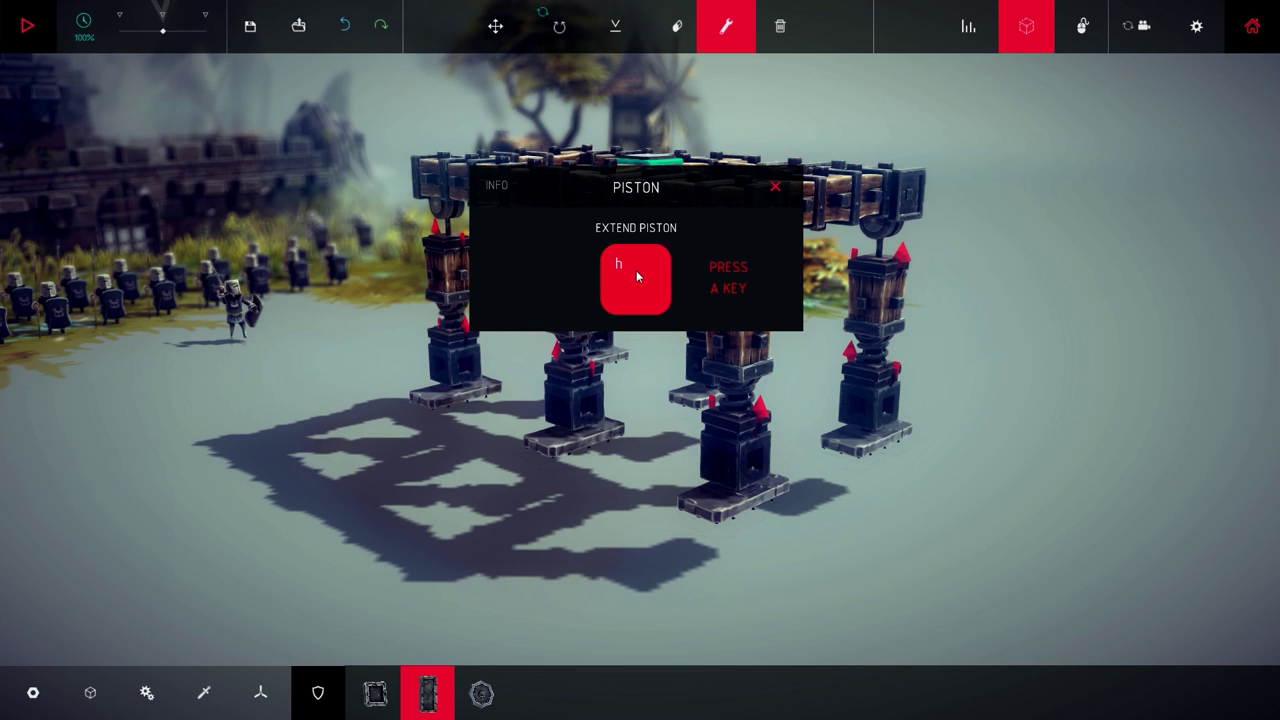
{"action": "left_click", "coordinate": [776, 188]}
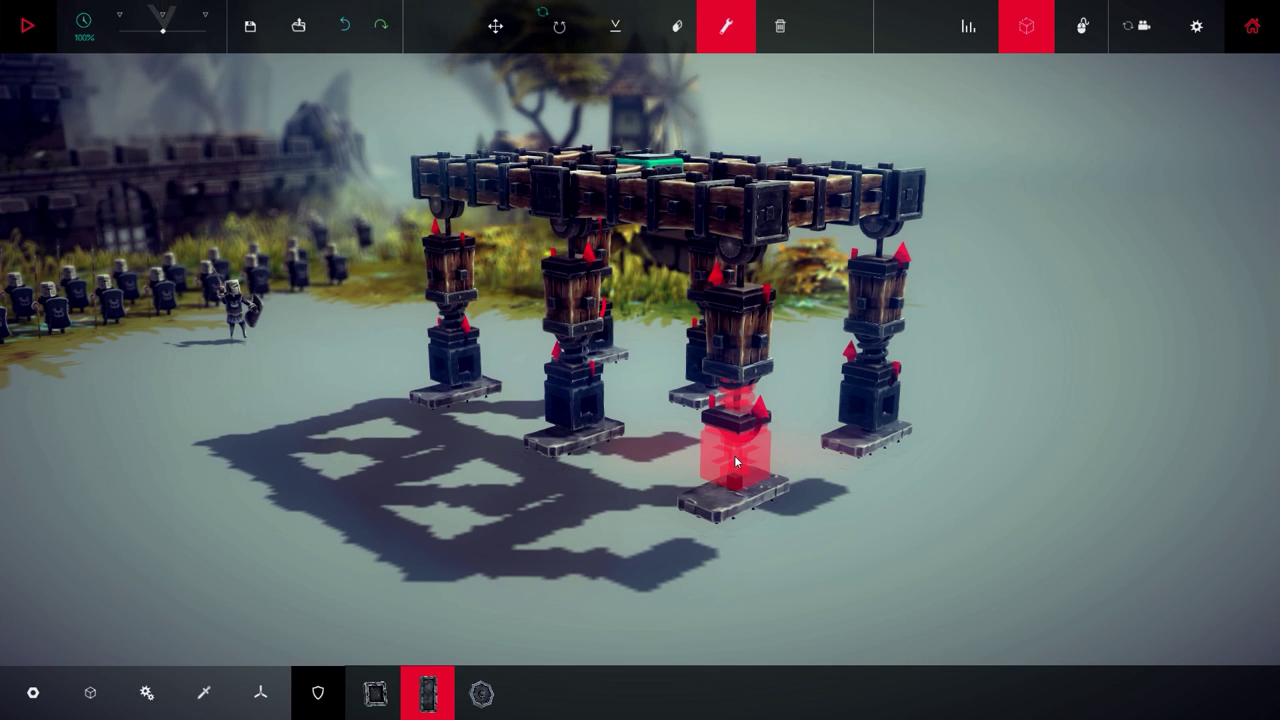
Map the nearest front piston's extend key to the Left arrow.
{"action": "left_click", "coordinate": [735, 461]}
{"action": "left_click", "coordinate": [634, 271]}
{"action": "key", "text": "Left"}
{"action": "left_click", "coordinate": [777, 180]}
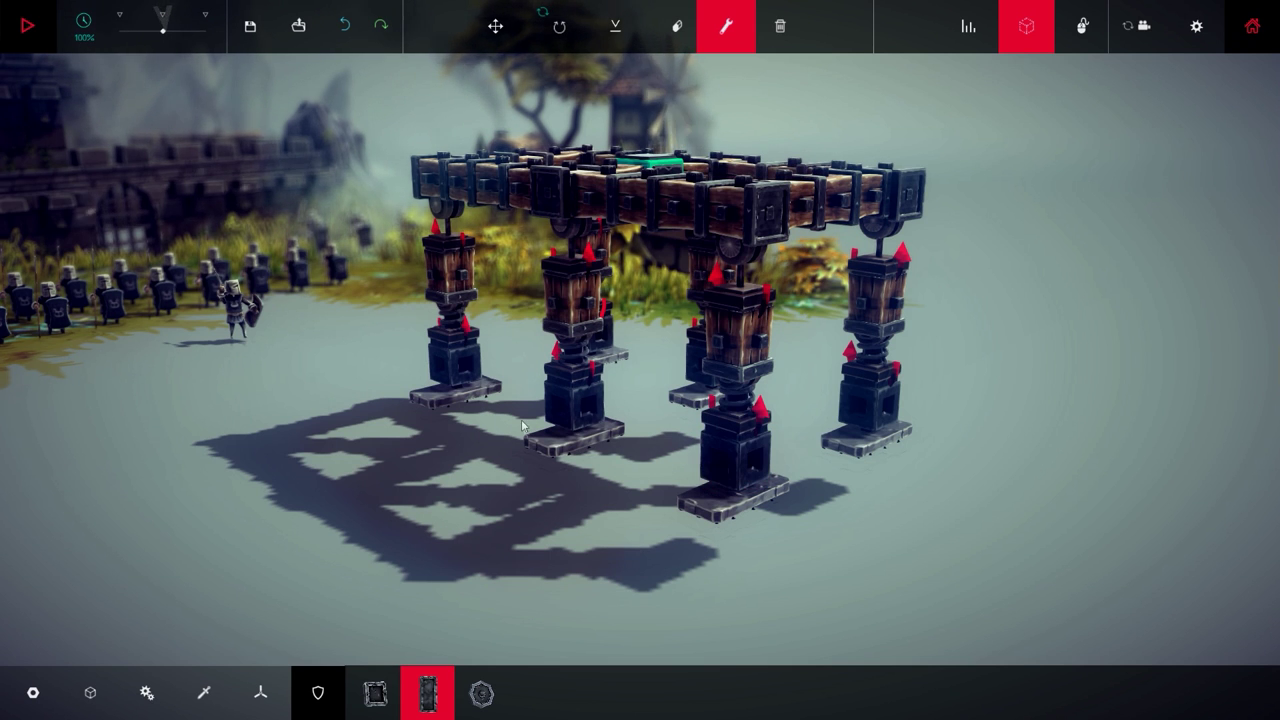
{"action": "left_click_drag", "start_coordinate": [522, 427], "coordinate": [558, 427]}
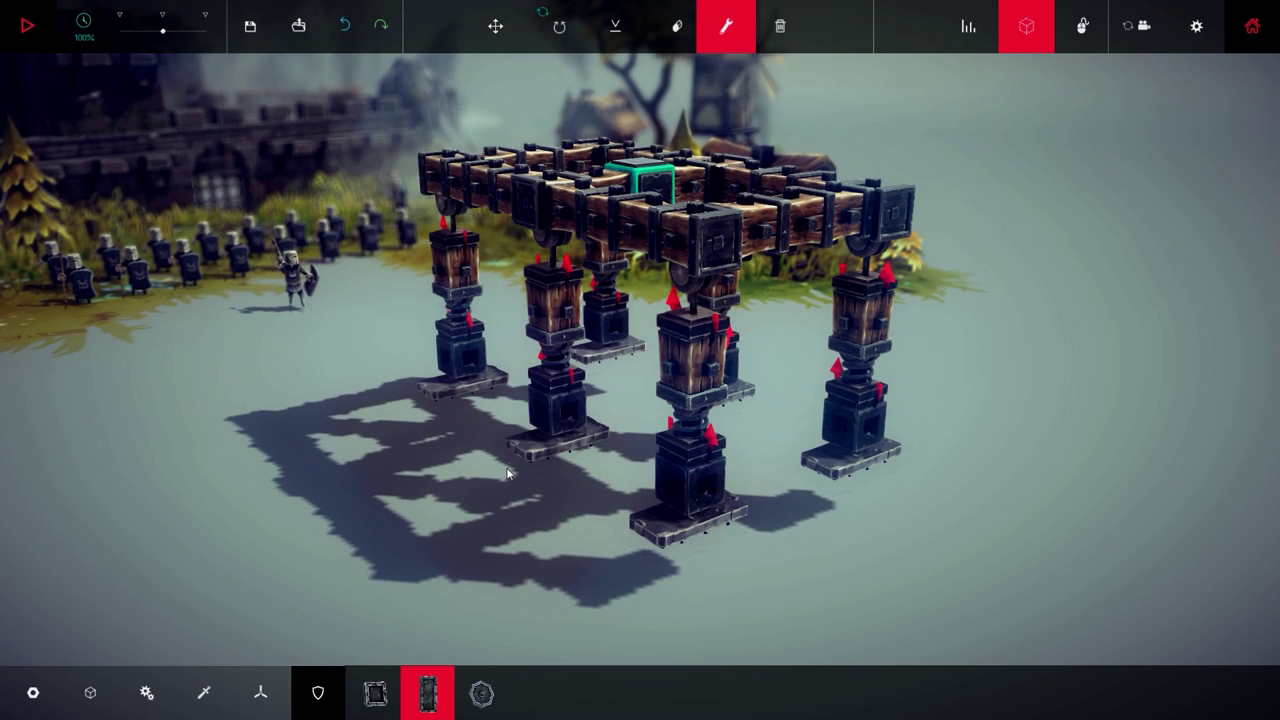
Remap a left-side piston and set the far-right piston to extend on the Right arrow.
{"action": "left_click", "coordinate": [551, 425]}
{"action": "left_click", "coordinate": [628, 300]}
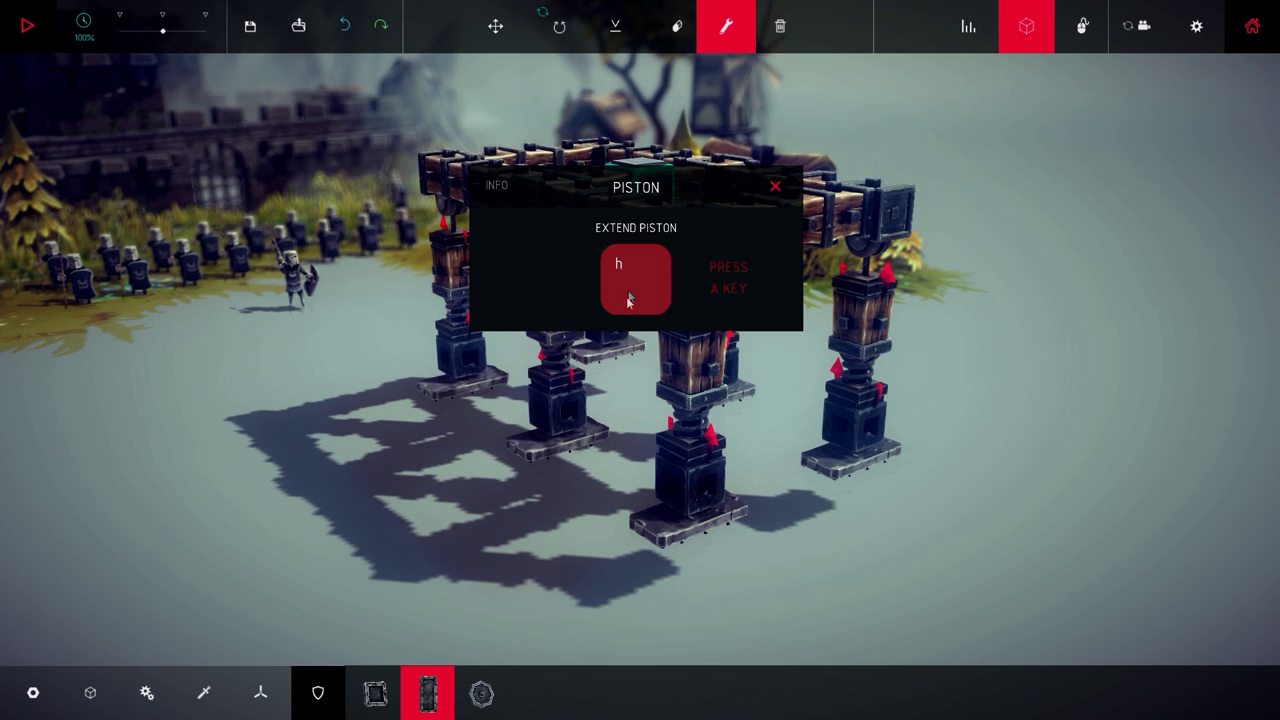
{"action": "left_click", "coordinate": [777, 190]}
{"action": "mouse_move", "coordinate": [989, 326]}
{"action": "left_mouse_down"}
{"action": "mouse_move", "coordinate": [846, 351]}
{"action": "mouse_move", "coordinate": [908, 336]}
{"action": "mouse_move", "coordinate": [907, 350]}
{"action": "mouse_move", "coordinate": [794, 311]}
{"action": "left_mouse_up"}
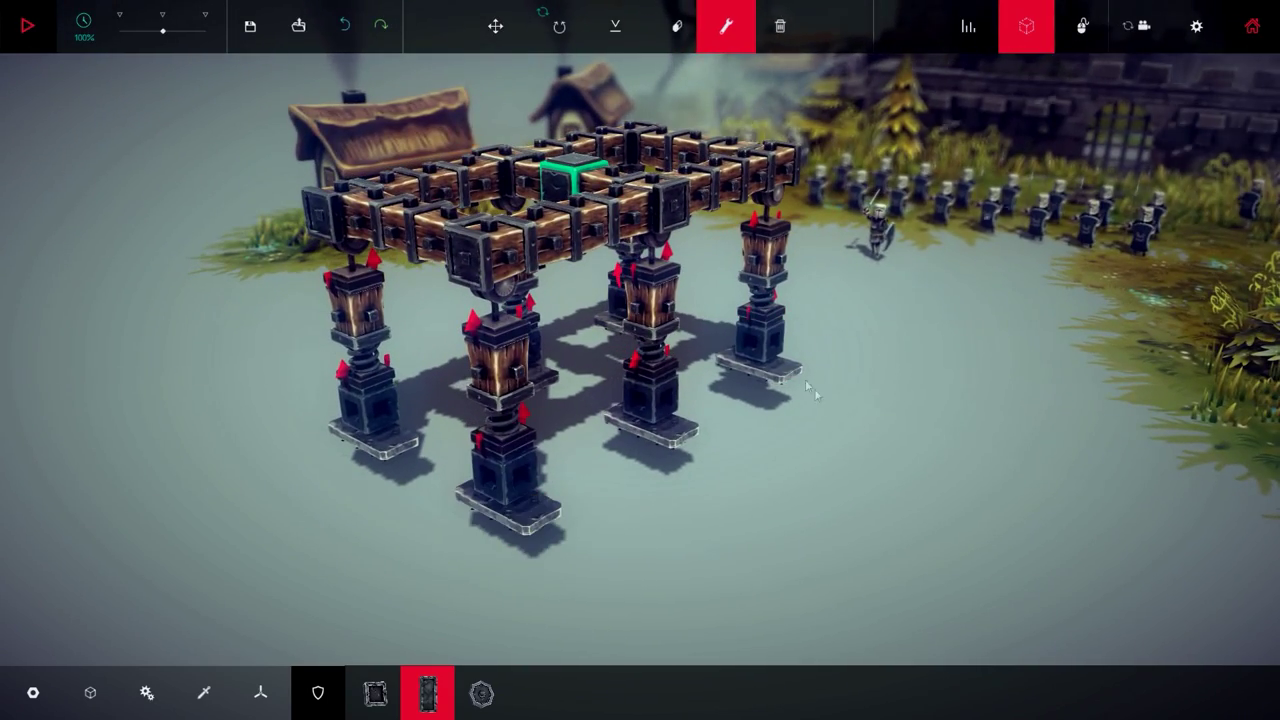
{"action": "left_click_drag", "start_coordinate": [807, 386], "coordinate": [844, 421]}
{"action": "left_click", "coordinate": [778, 350]}
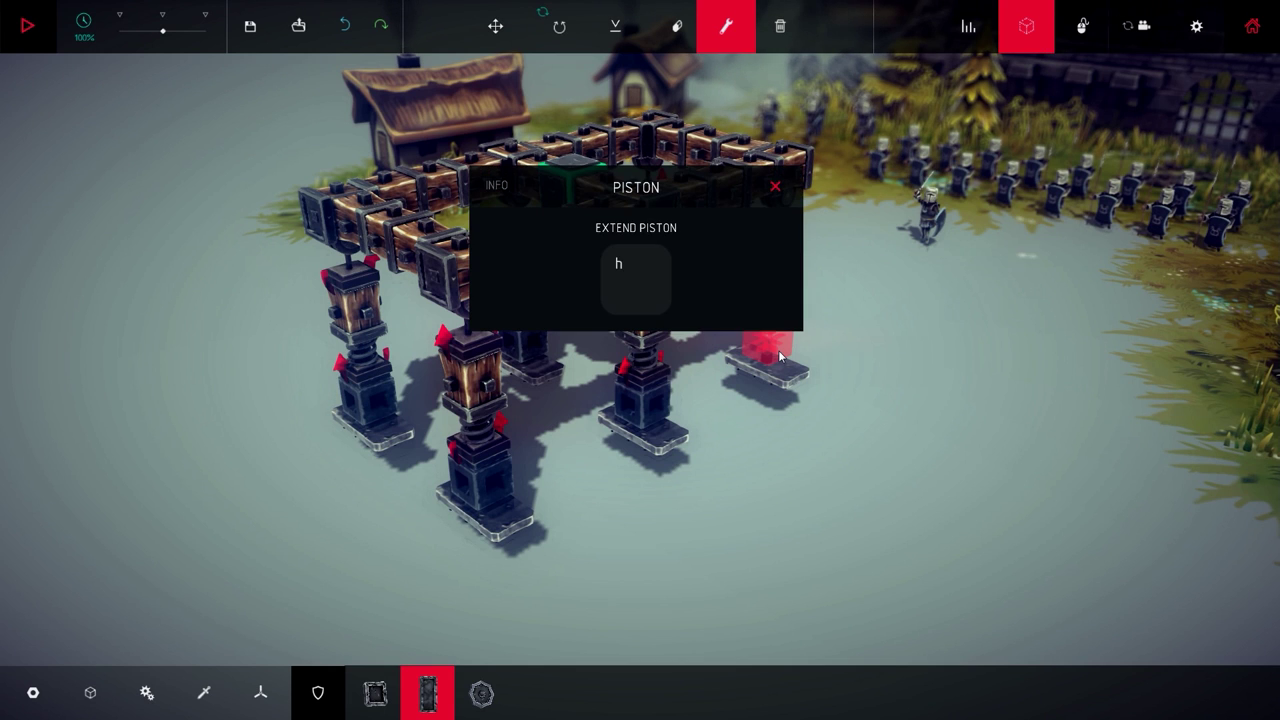
{"action": "left_click", "coordinate": [640, 272]}
{"action": "key", "text": "Right"}
{"action": "left_click", "coordinate": [775, 189]}
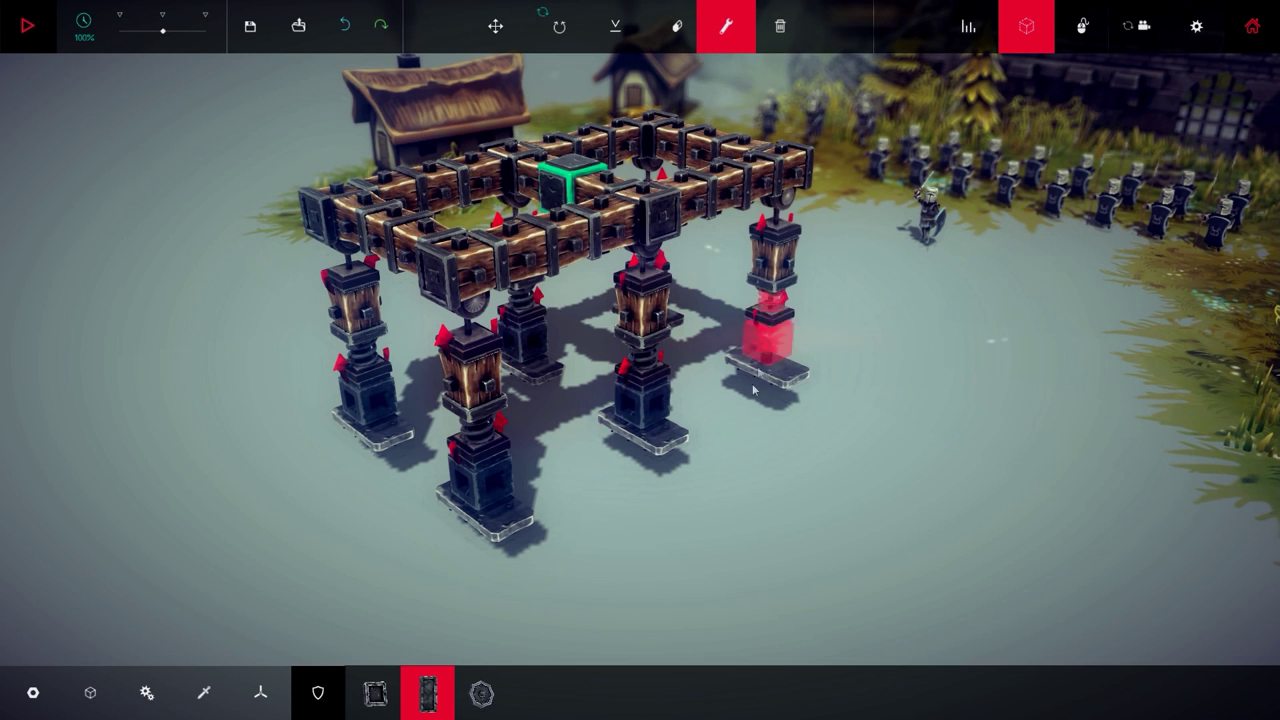
Set another piston to extend on Right and one more on Left, then start the simulation.
{"action": "left_click", "coordinate": [485, 493]}
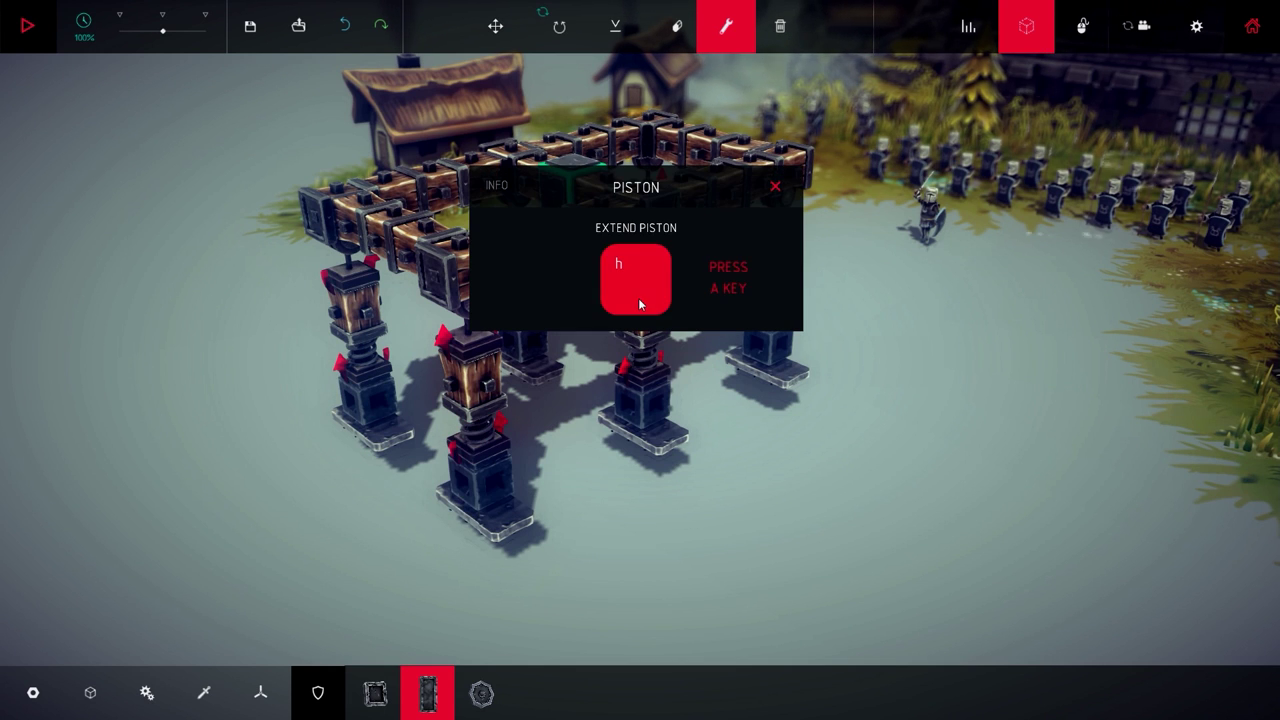
{"action": "key", "text": "Right"}
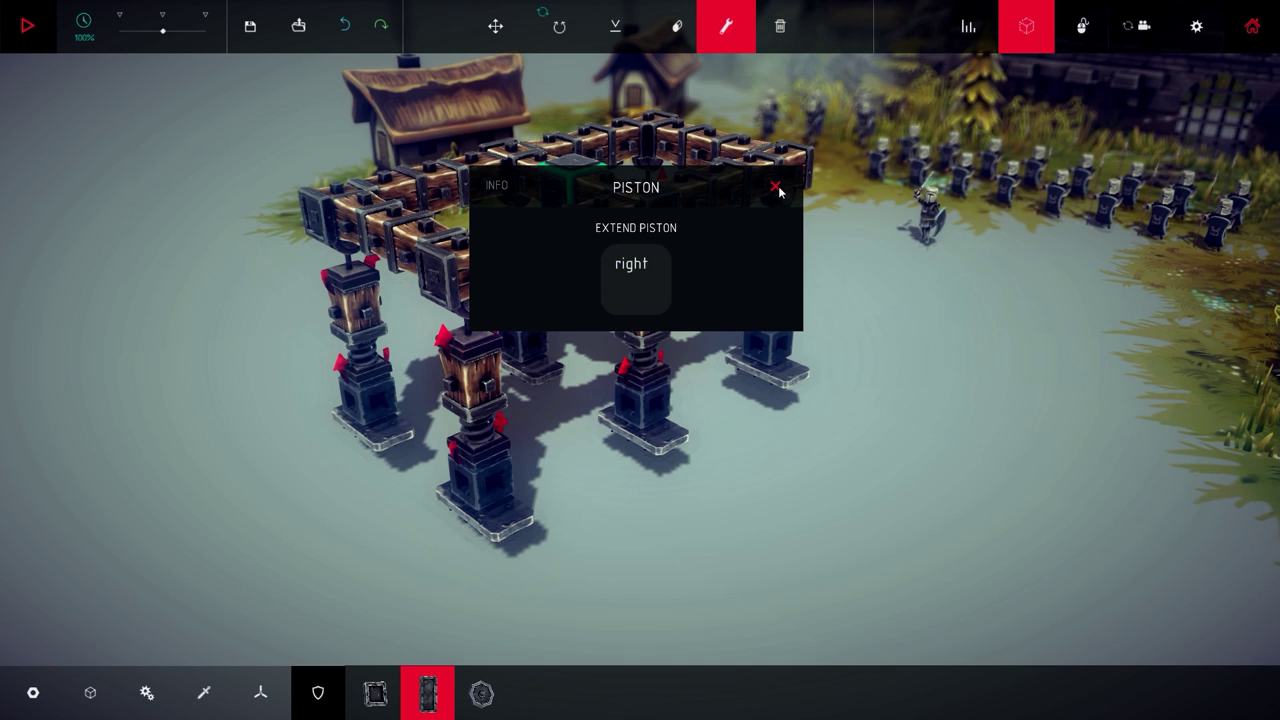
{"action": "left_click", "coordinate": [776, 189]}
{"action": "left_click", "coordinate": [645, 430]}
{"action": "left_click", "coordinate": [661, 295]}
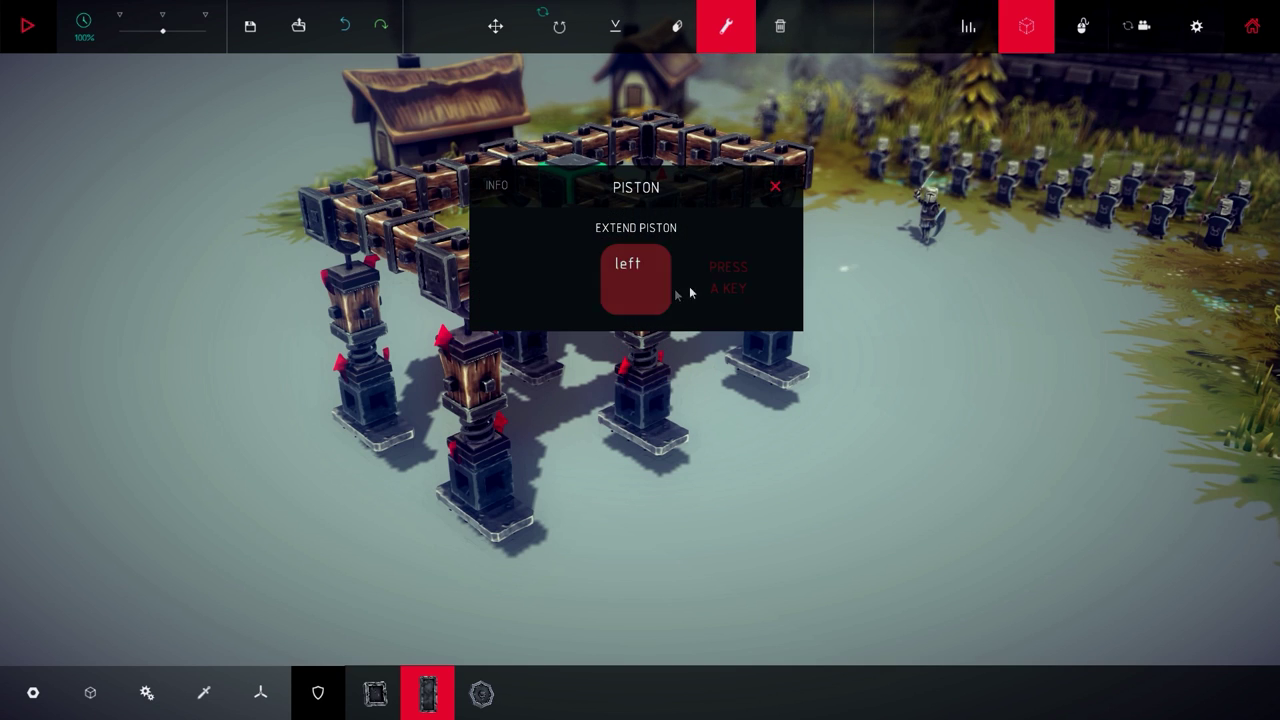
{"action": "left_click", "coordinate": [776, 189]}
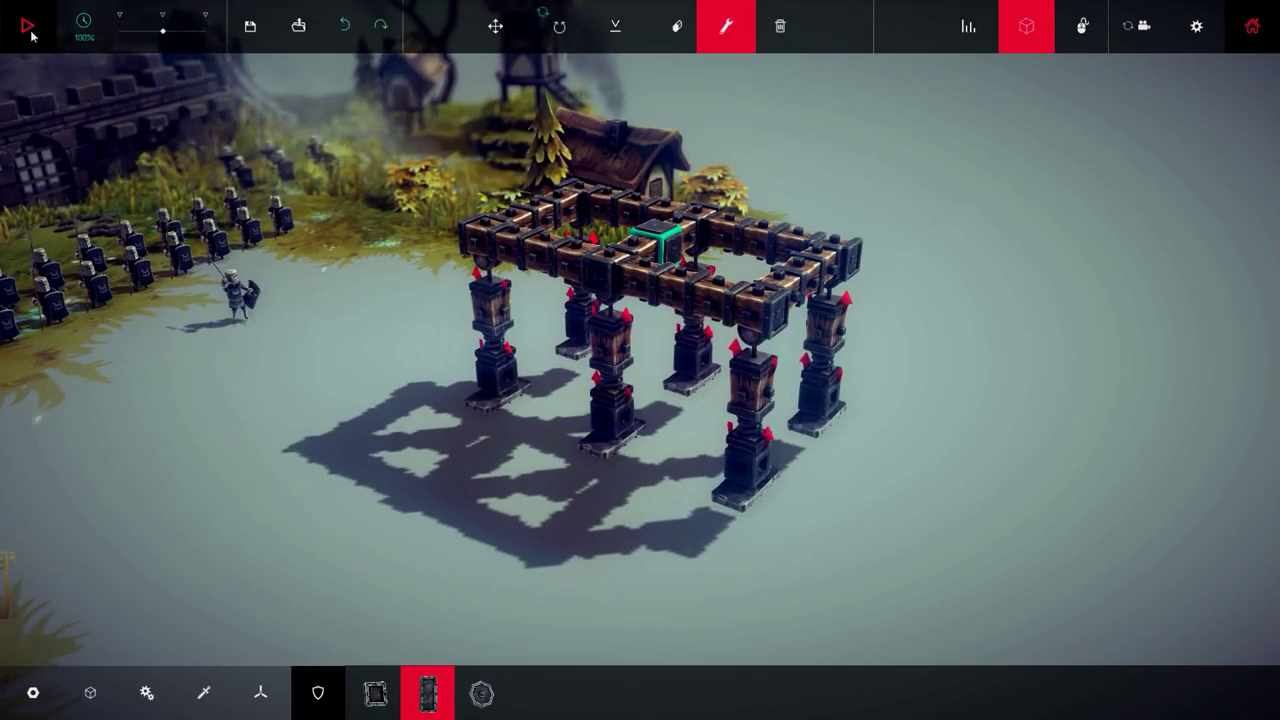
{"action": "left_click", "coordinate": [30, 33]}
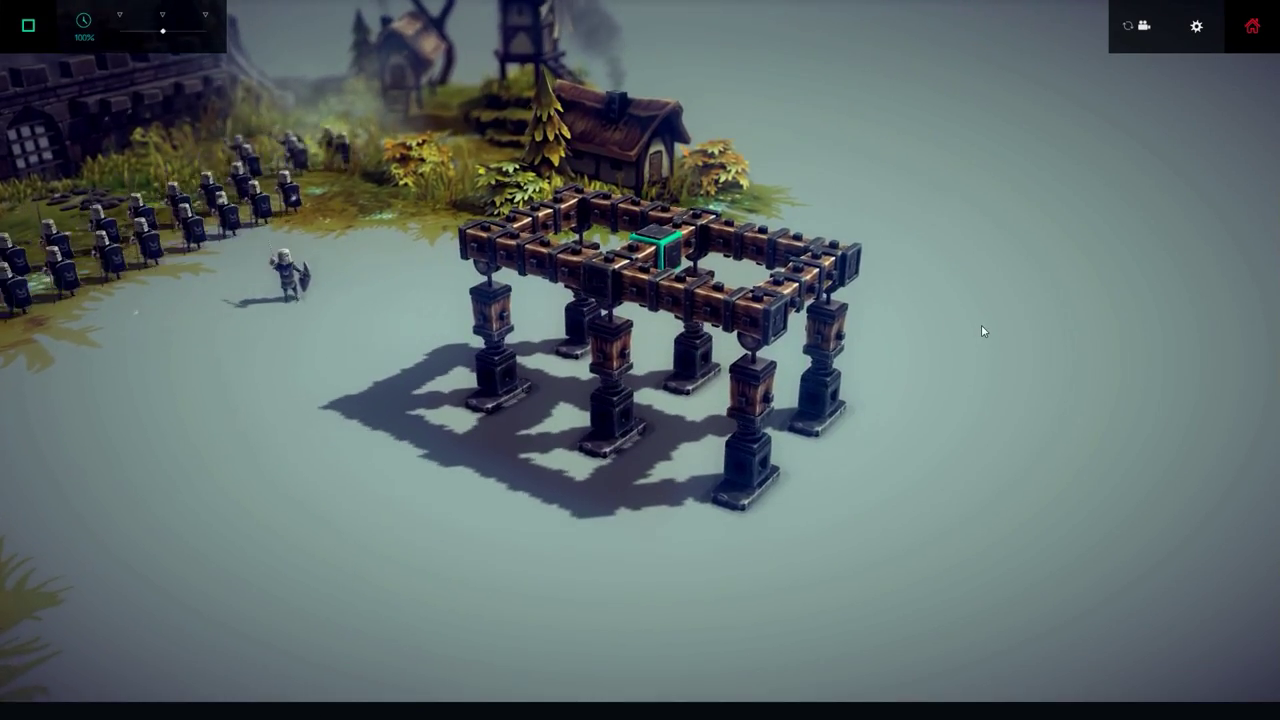
Walk the machine forward with the Right arrow, then stop the simulation to reset it.
{"action": "key", "text": "Right"}
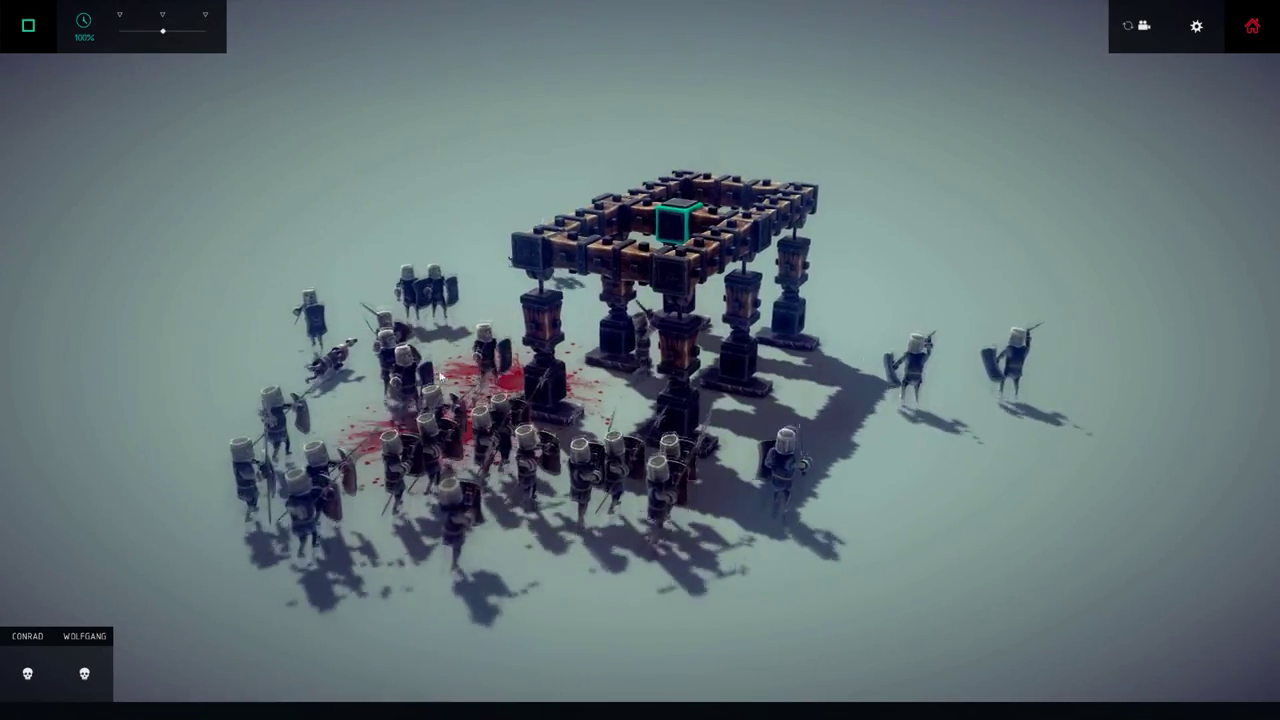
{"action": "key", "text": "space"}
{"action": "left_click", "coordinate": [145, 693]}
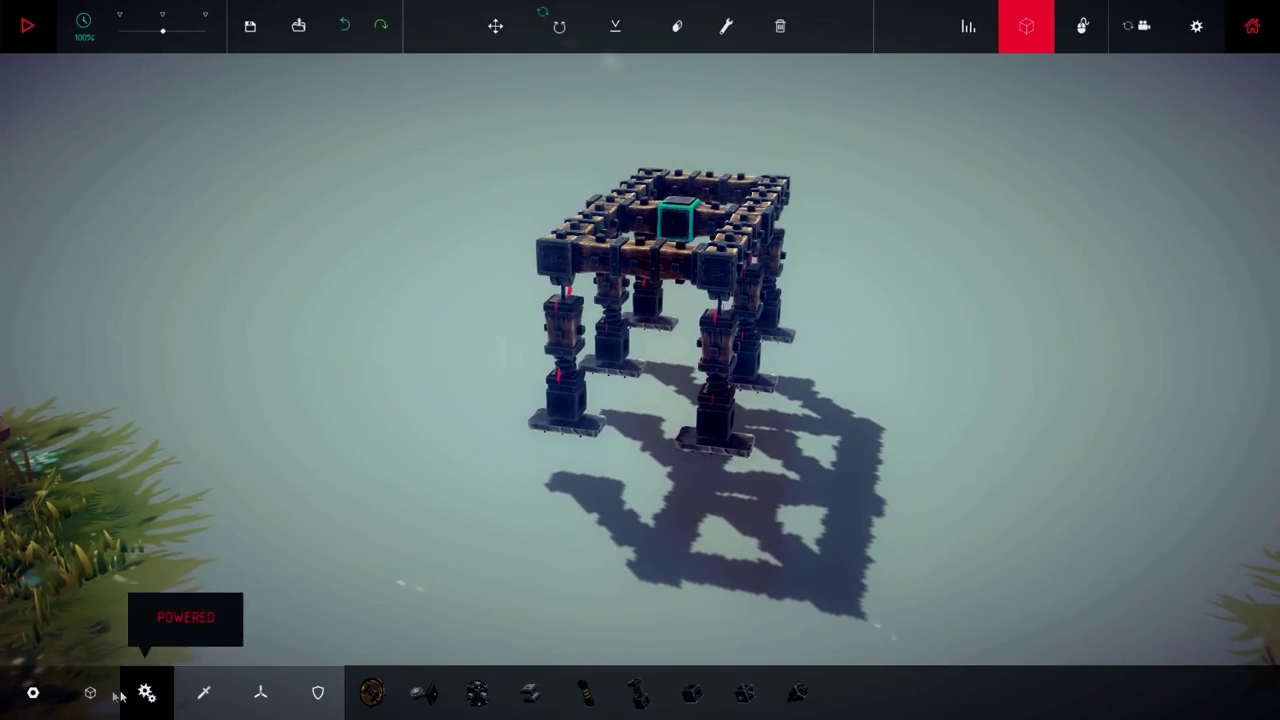
Select the small wooden block, then run a second walking test and stop it to reset.
{"action": "left_click", "coordinate": [146, 693]}
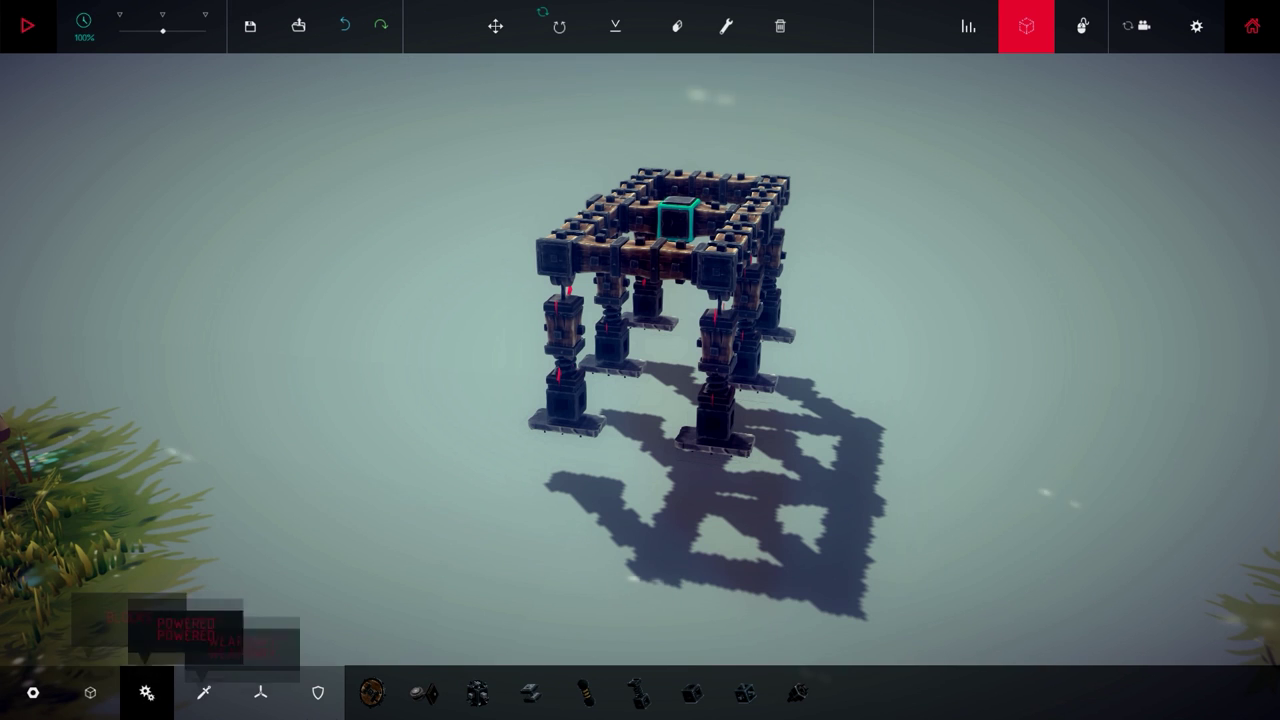
{"action": "left_click", "coordinate": [90, 692]}
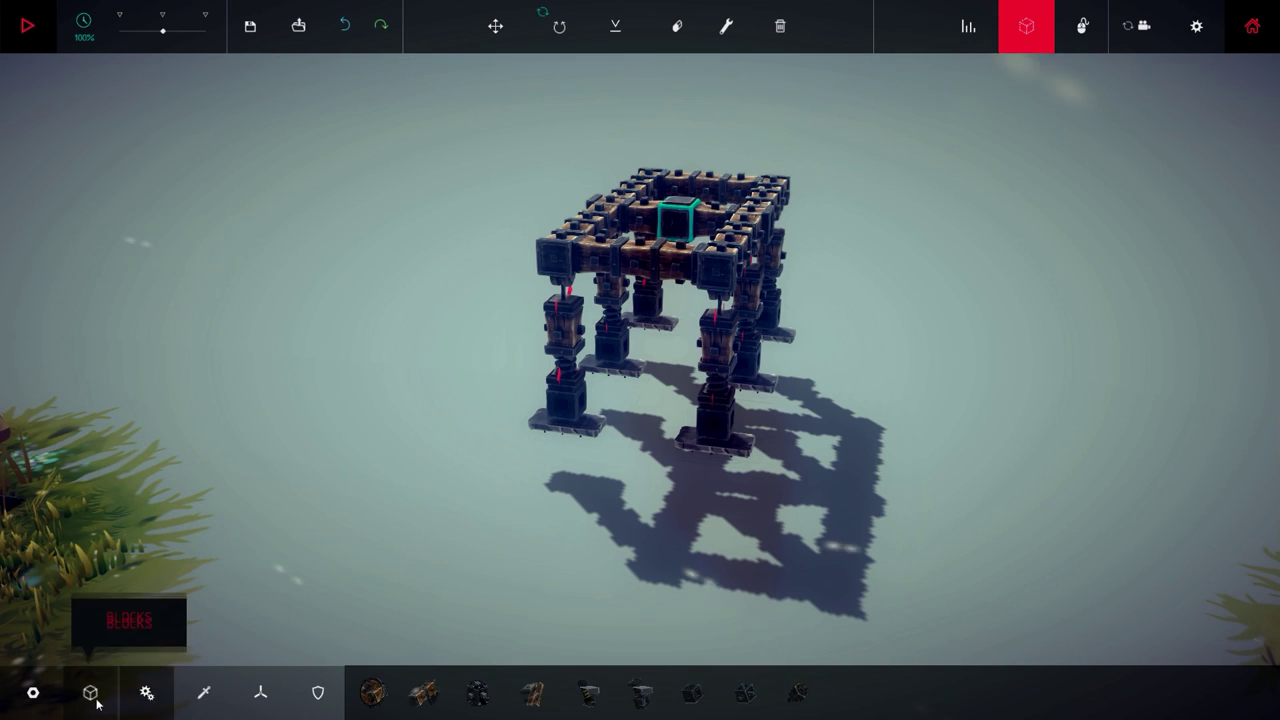
{"action": "left_click", "coordinate": [424, 692]}
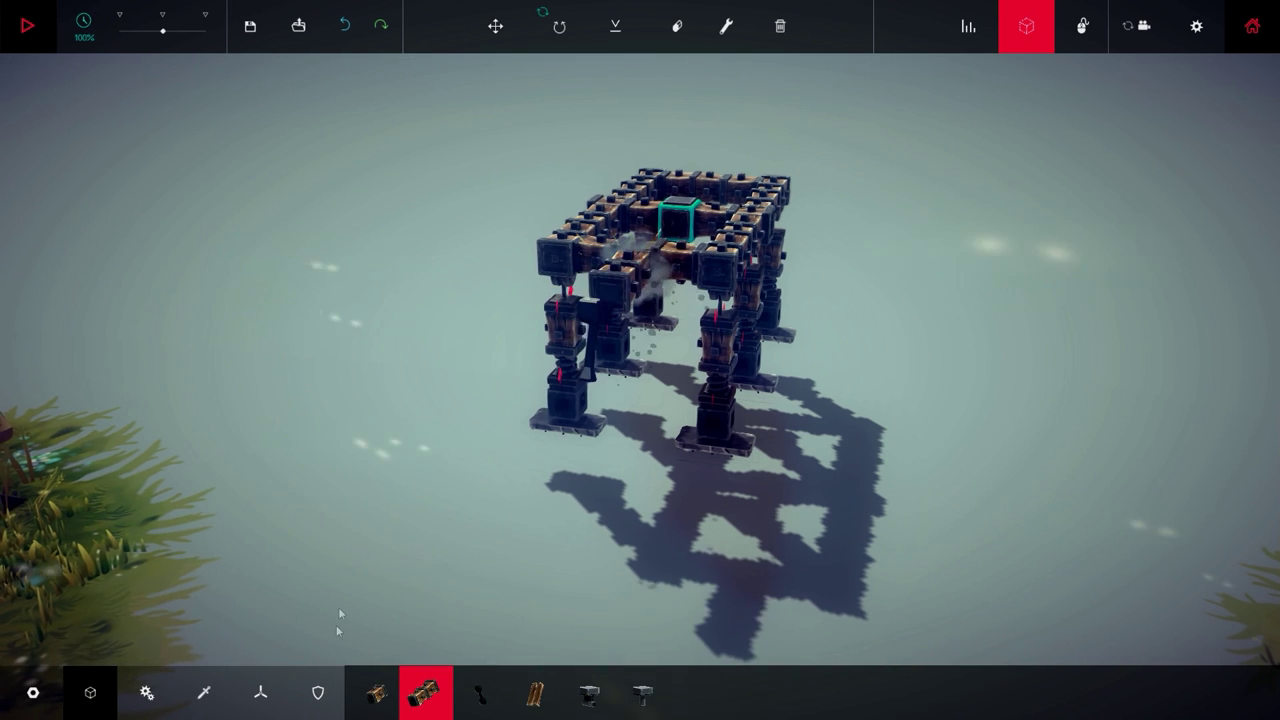
{"action": "left_click", "coordinate": [376, 692]}
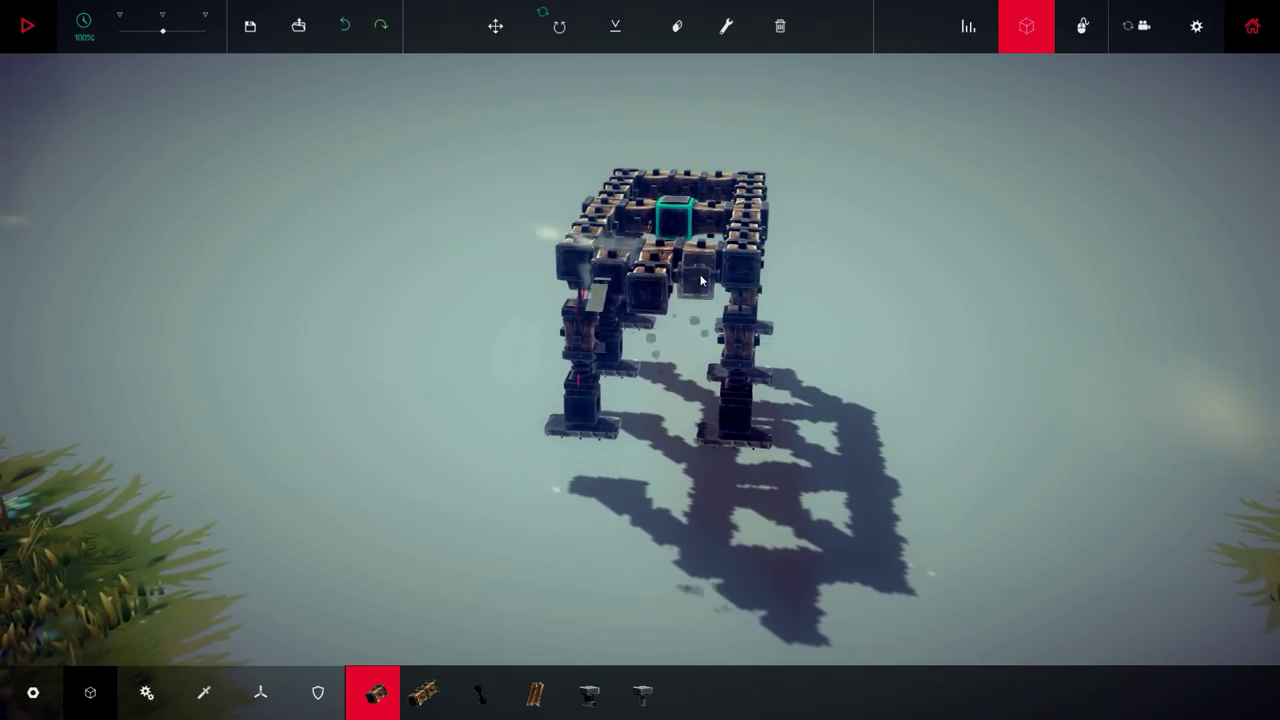
{"action": "key", "text": "space"}
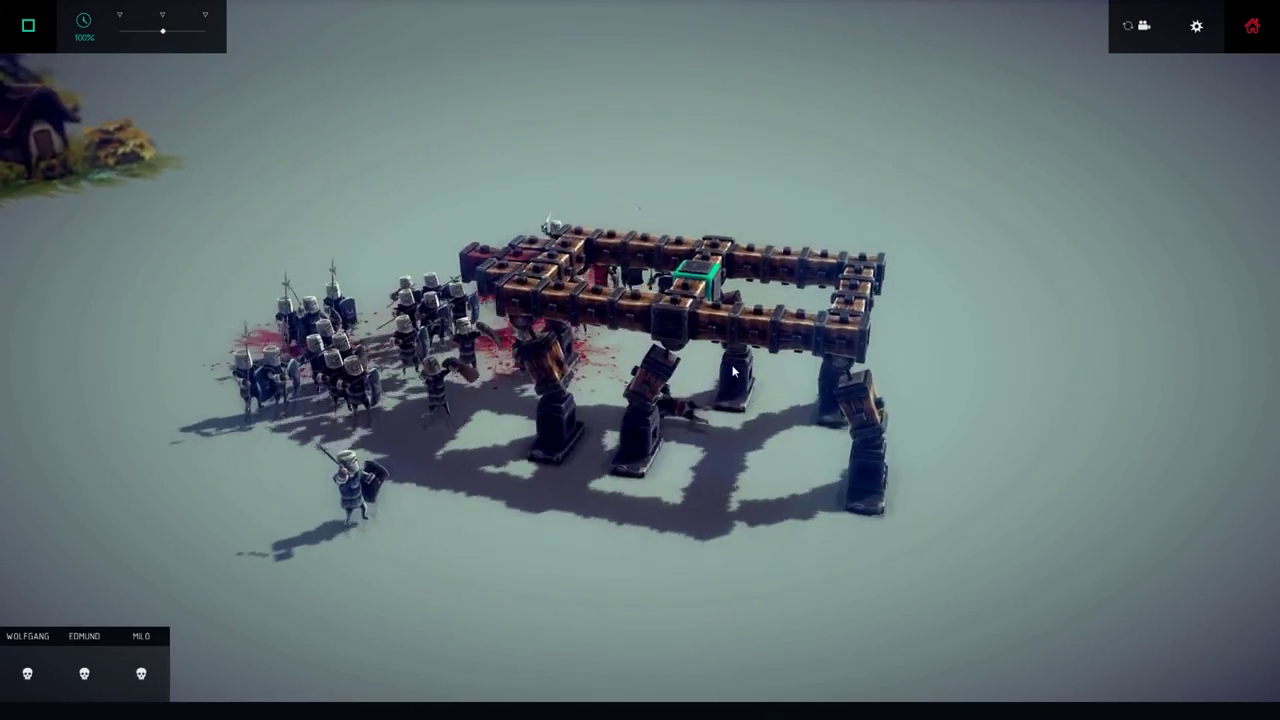
{"action": "key", "text": "space"}
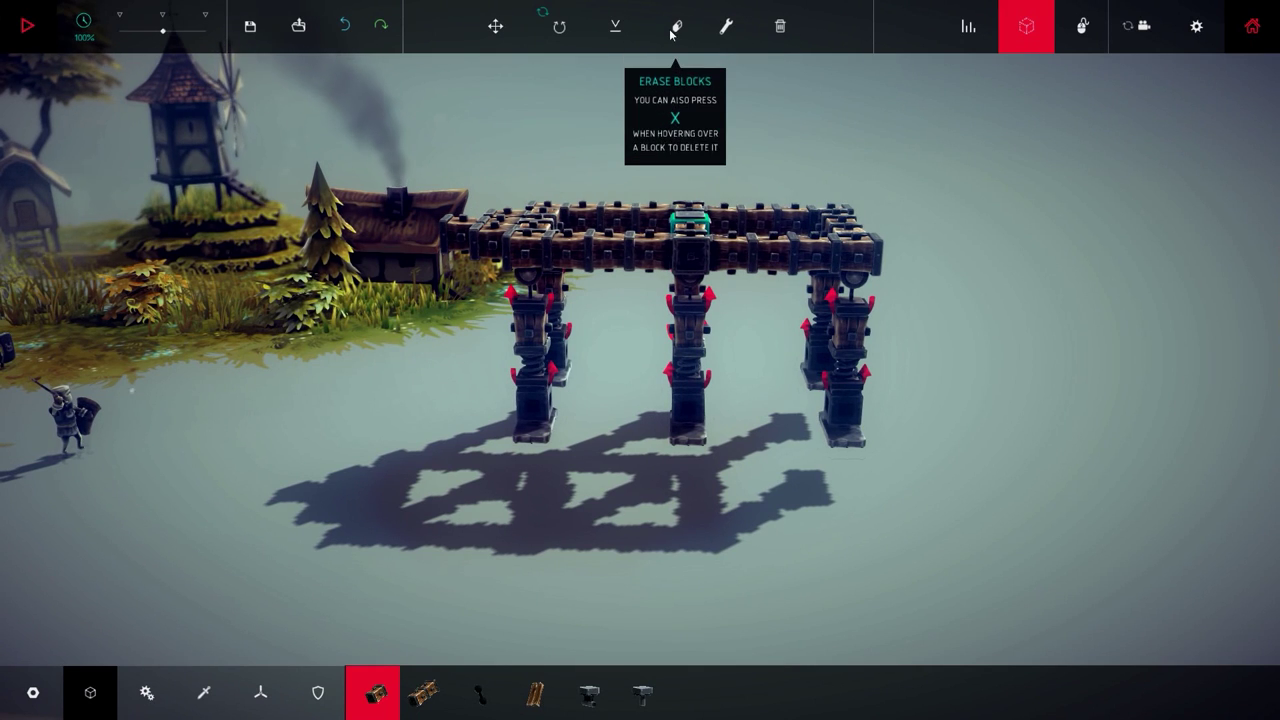
{"action": "scroll", "coordinate": [549, 244], "scroll_direction": "up", "scroll_amount": 3}
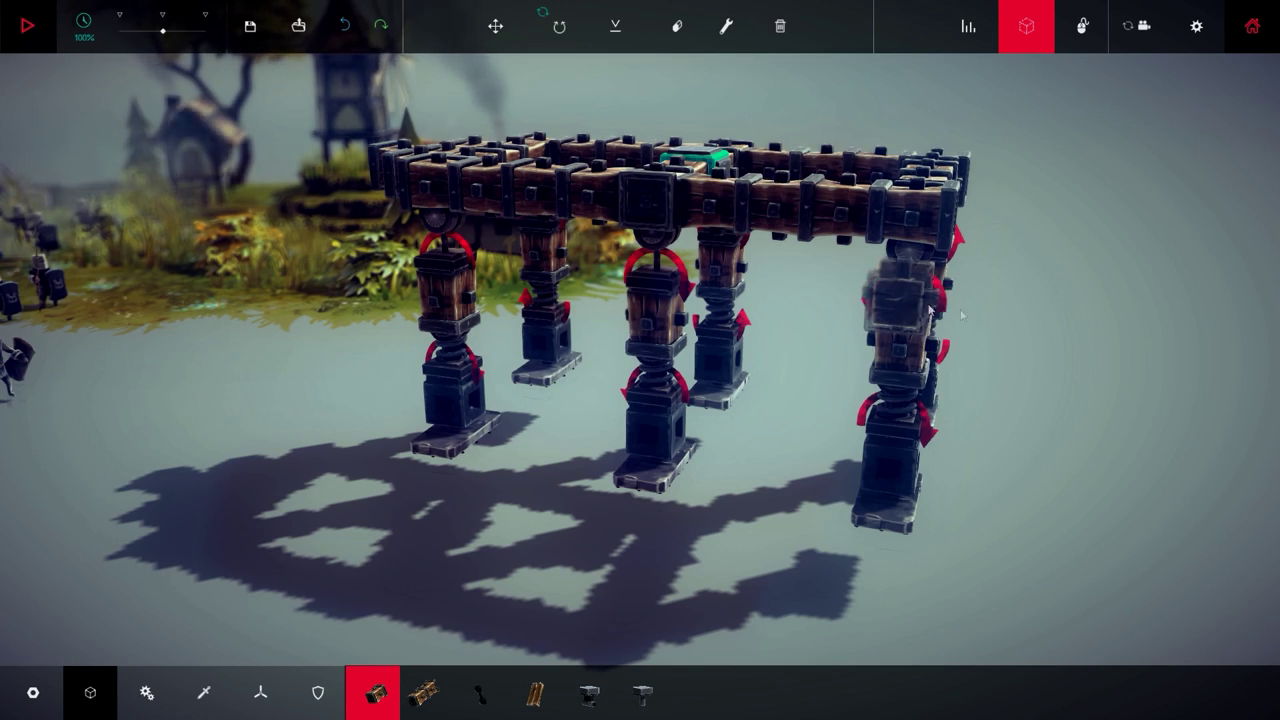
{"action": "left_click_drag", "start_coordinate": [962, 316], "coordinate": [490, 386]}
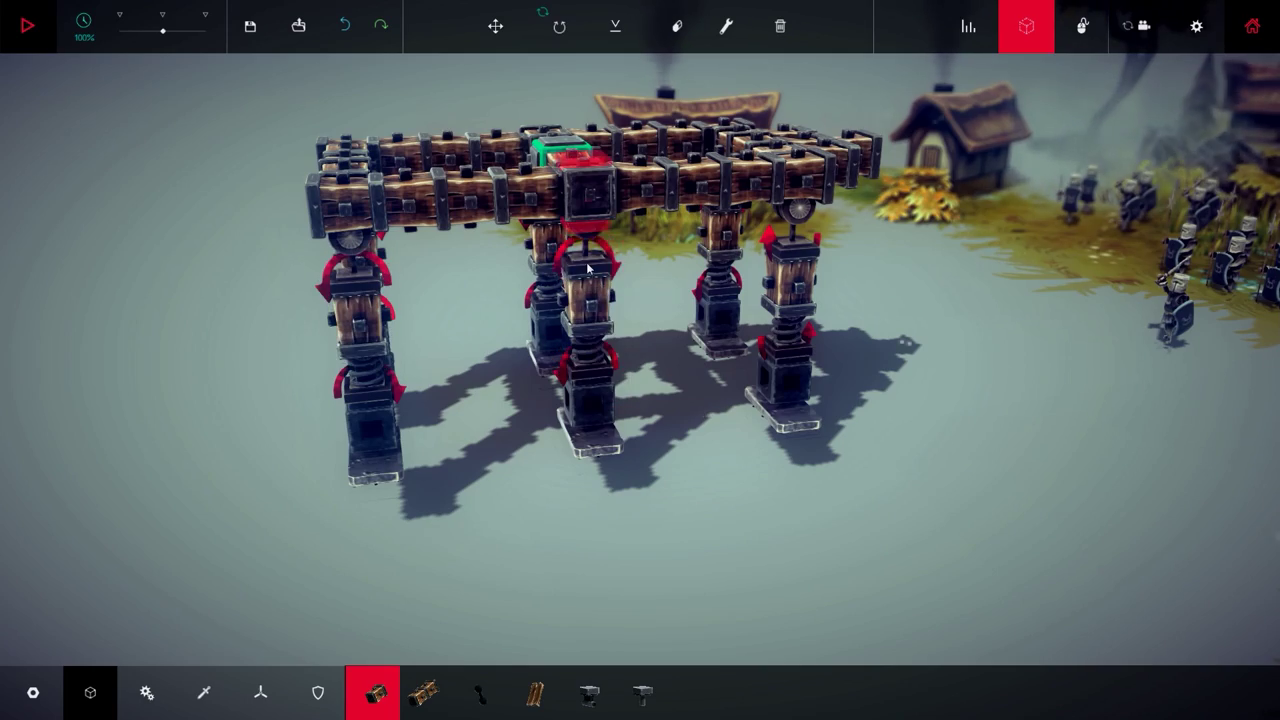
{"action": "left_click_drag", "start_coordinate": [588, 268], "coordinate": [747, 375]}
{"action": "mouse_move", "coordinate": [753, 276]}
{"action": "left_mouse_down"}
{"action": "mouse_move", "coordinate": [1014, 343]}
{"action": "mouse_move", "coordinate": [1020, 377]}
{"action": "mouse_move", "coordinate": [1194, 374]}
{"action": "left_mouse_up"}
{"action": "scroll", "coordinate": [1014, 343], "scroll_direction": "down", "scroll_amount": 5}
{"action": "key", "text": "space"}
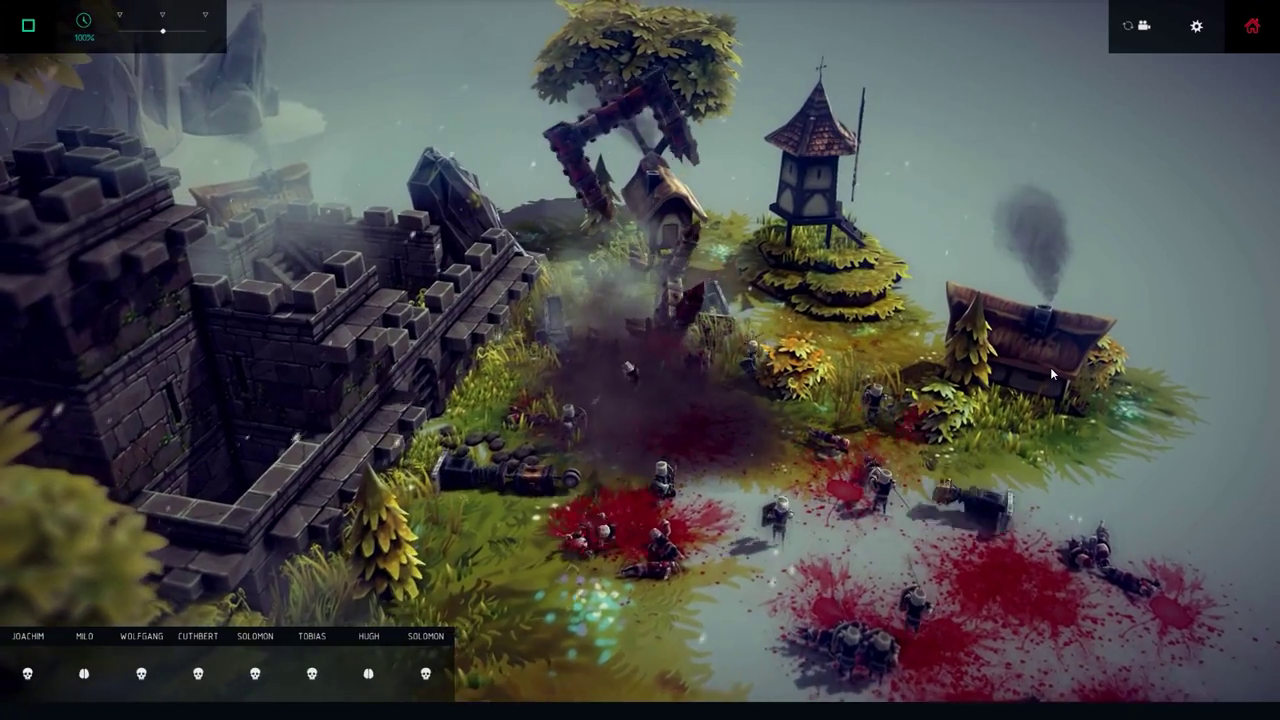
{"action": "key", "text": "space"}
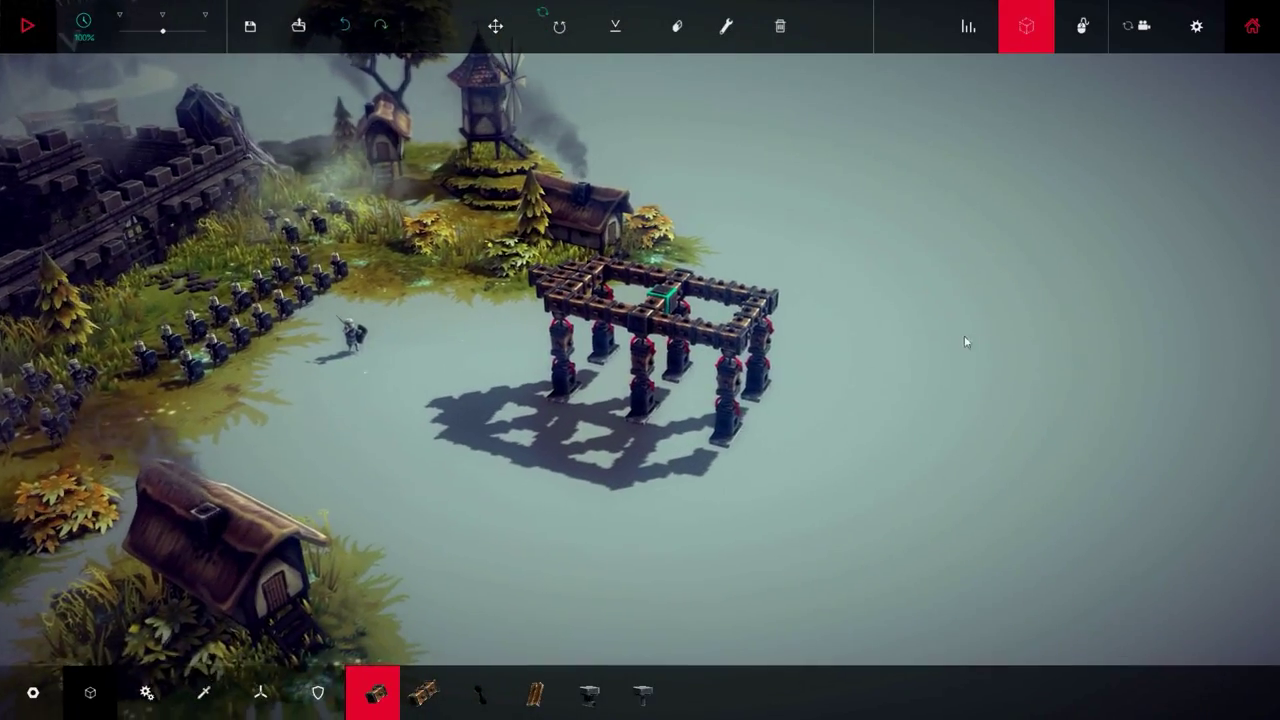